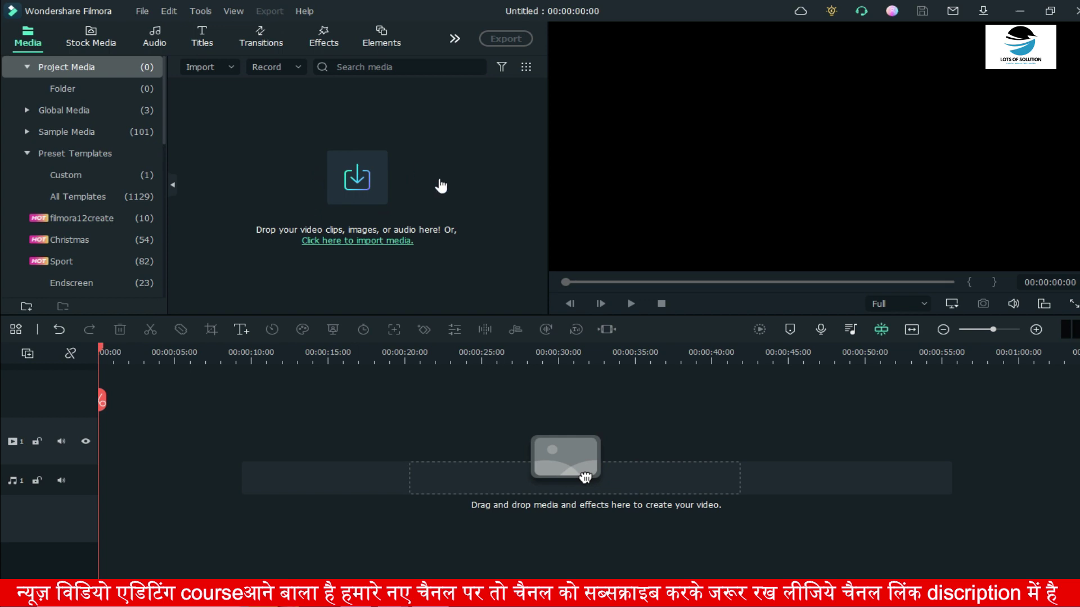
Step: Import the po1 image from the New folder in Music and place it at the start of the video track
{"action": "left_click", "coordinate": [362, 186]}
{"action": "scroll", "coordinate": [337, 200], "scroll_direction": "down", "scroll_amount": 15}
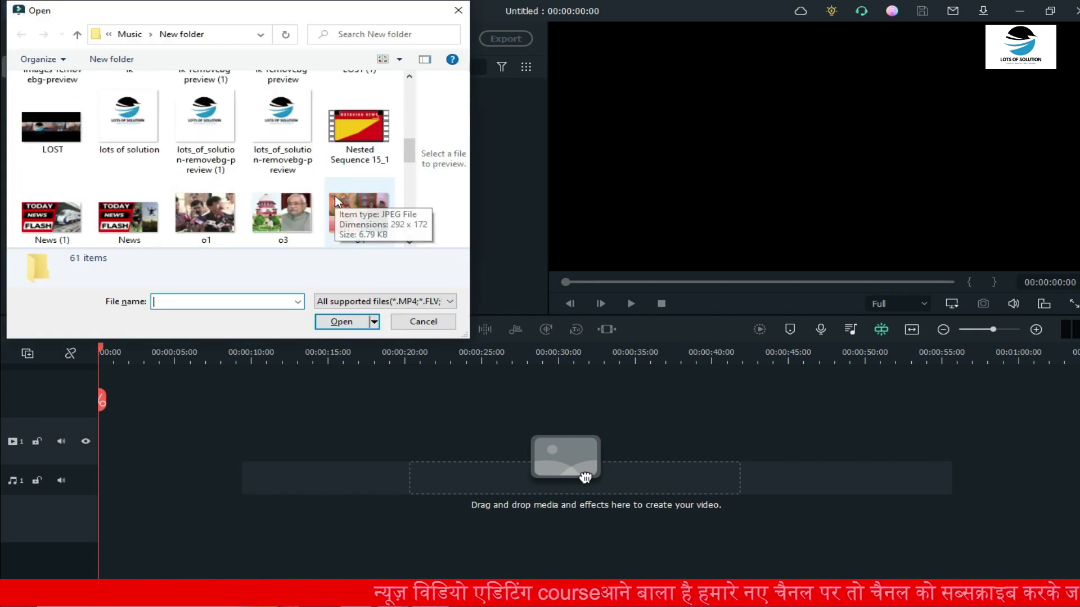
{"action": "scroll", "coordinate": [337, 200], "scroll_direction": "up", "scroll_amount": 3}
{"action": "scroll", "coordinate": [338, 200], "scroll_direction": "up", "scroll_amount": 3}
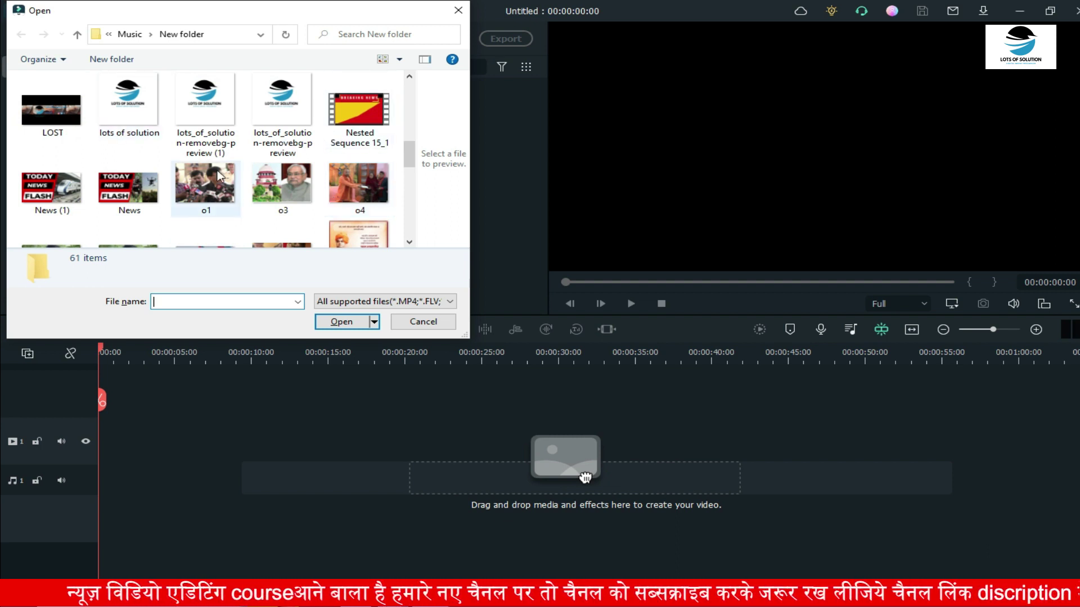
{"action": "scroll", "coordinate": [181, 140], "scroll_direction": "down", "scroll_amount": 2}
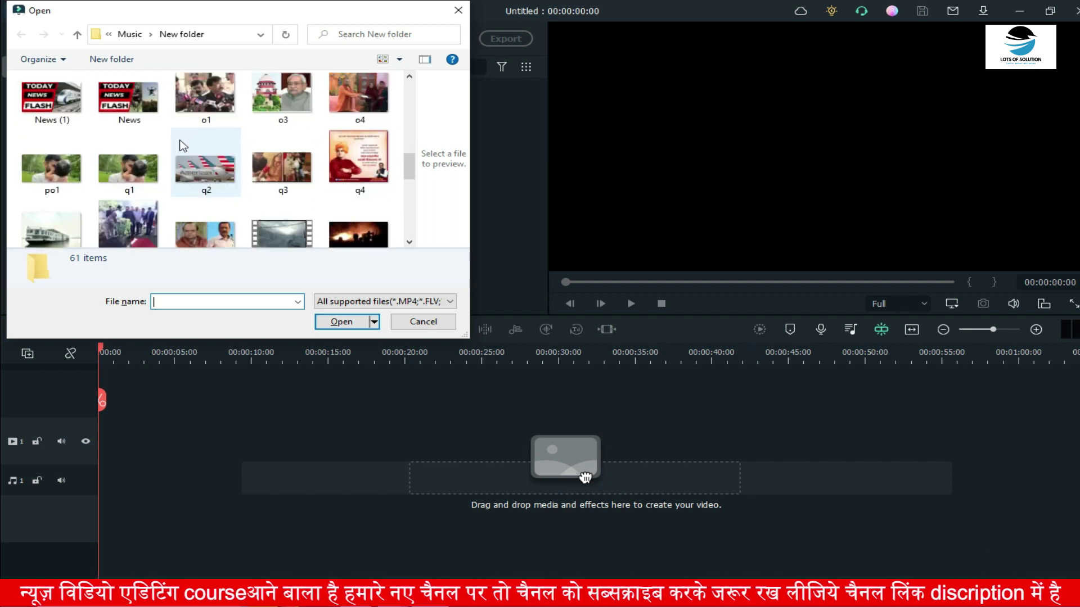
{"action": "scroll", "coordinate": [180, 140], "scroll_direction": "down", "scroll_amount": 1}
{"action": "left_click", "coordinate": [54, 95]}
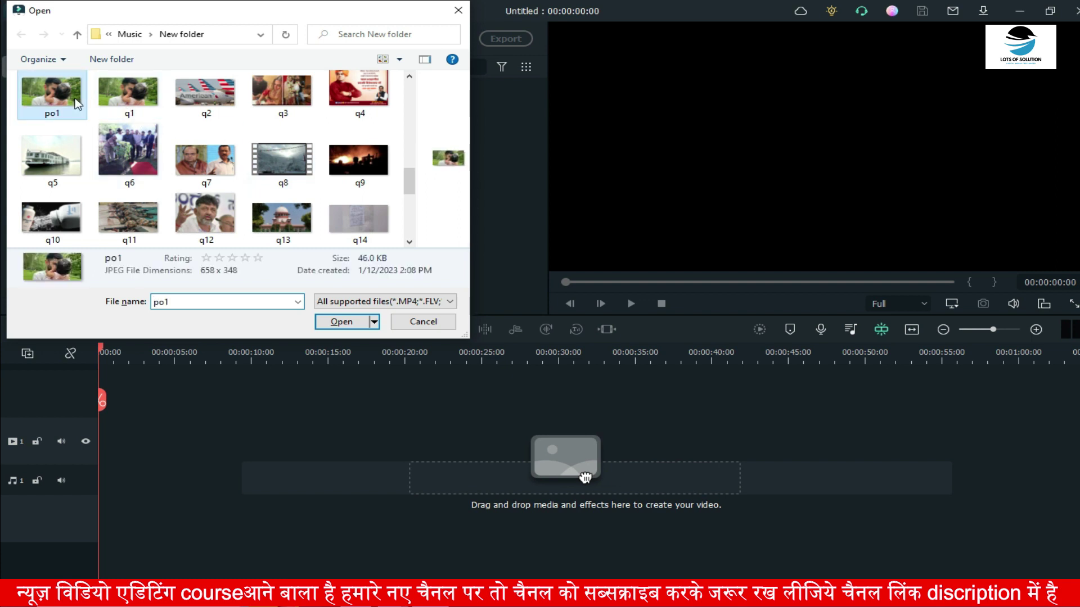
{"action": "left_click_drag", "start_coordinate": [45, 117], "coordinate": [103, 460]}
{"action": "left_click", "coordinate": [434, 322]}
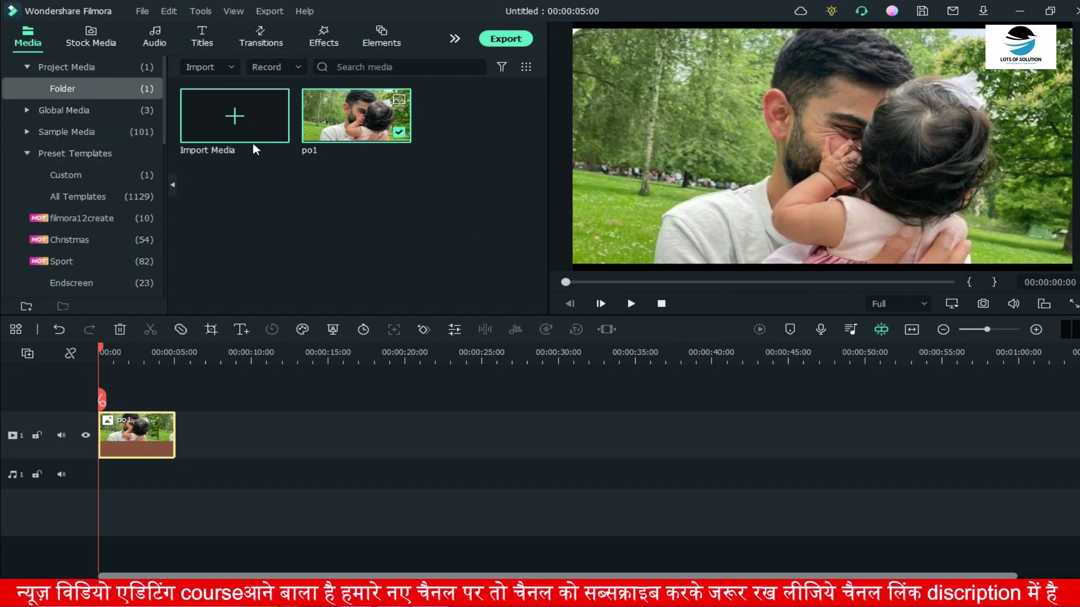
Step: Place the Sample Color Gradient 17 sample color on a track above the po1 clip at the start of the timeline
{"action": "left_click", "coordinate": [76, 112]}
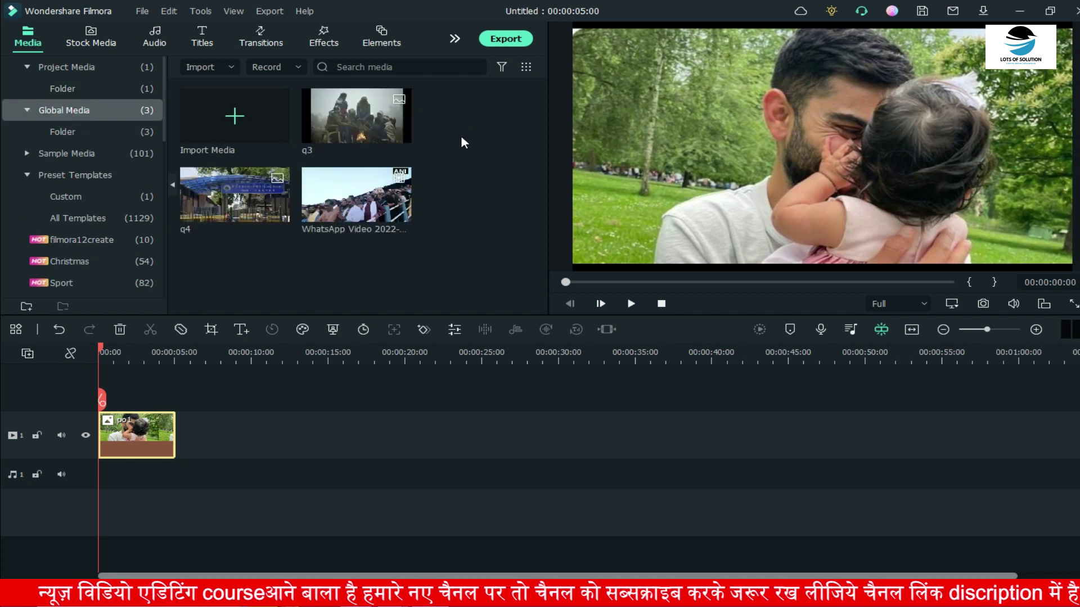
{"action": "left_click", "coordinate": [87, 134]}
{"action": "left_click", "coordinate": [81, 159]}
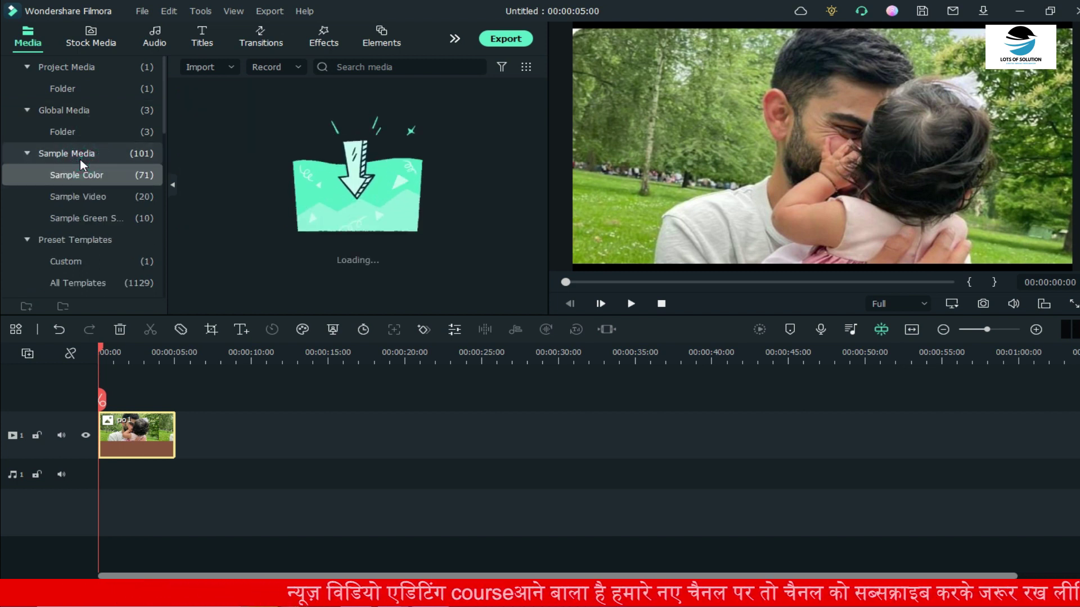
{"action": "scroll", "coordinate": [291, 246], "scroll_direction": "down", "scroll_amount": 10}
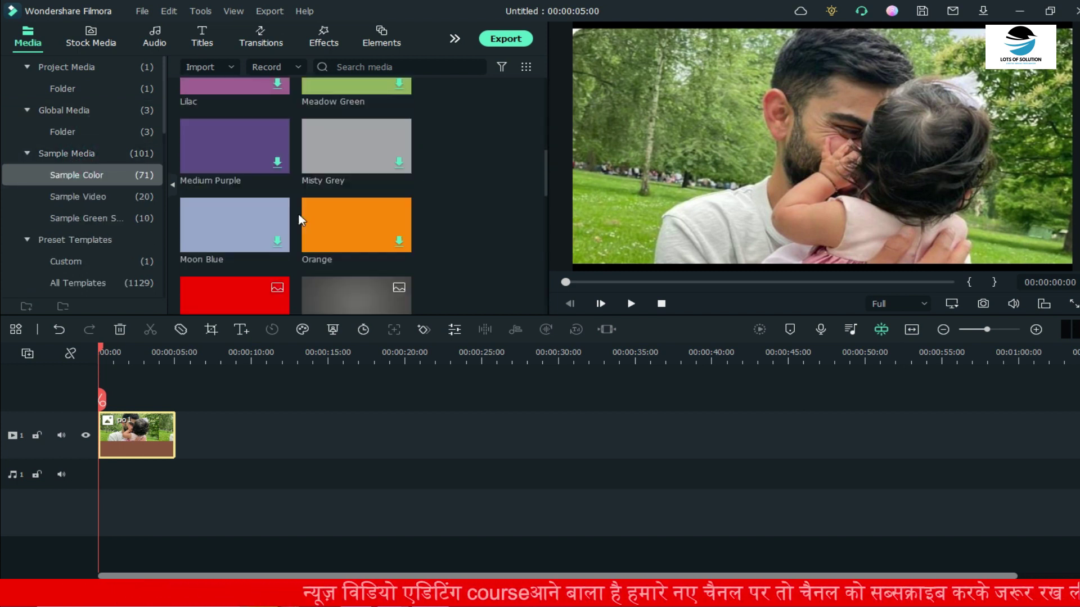
{"action": "left_click_drag", "start_coordinate": [350, 388], "coordinate": [96, 383]}
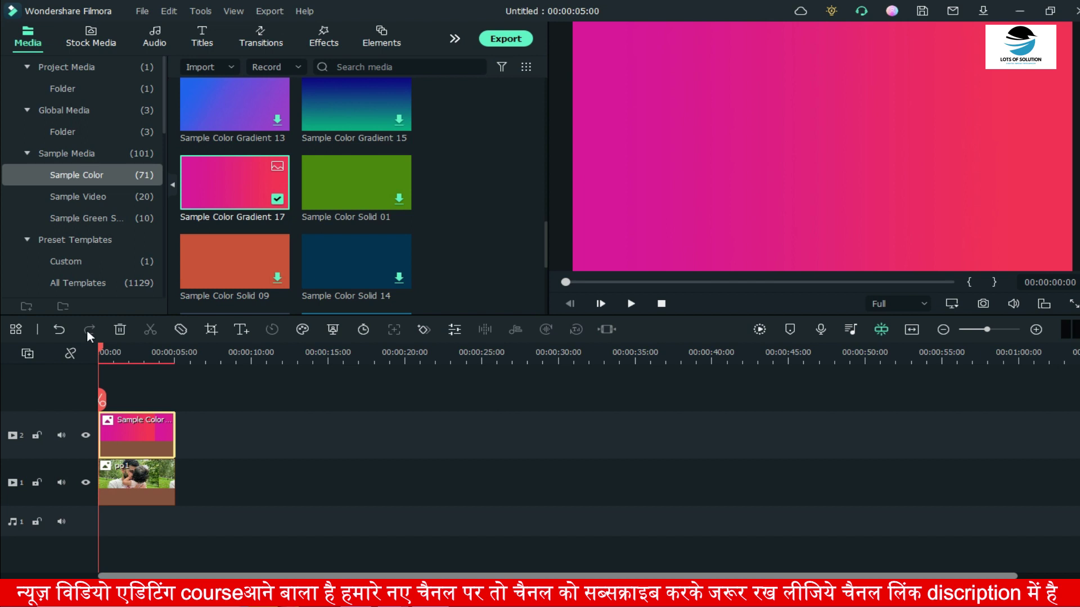
Step: Look through the sample videos and the sample green screen clips in the media library
{"action": "left_click", "coordinate": [77, 197]}
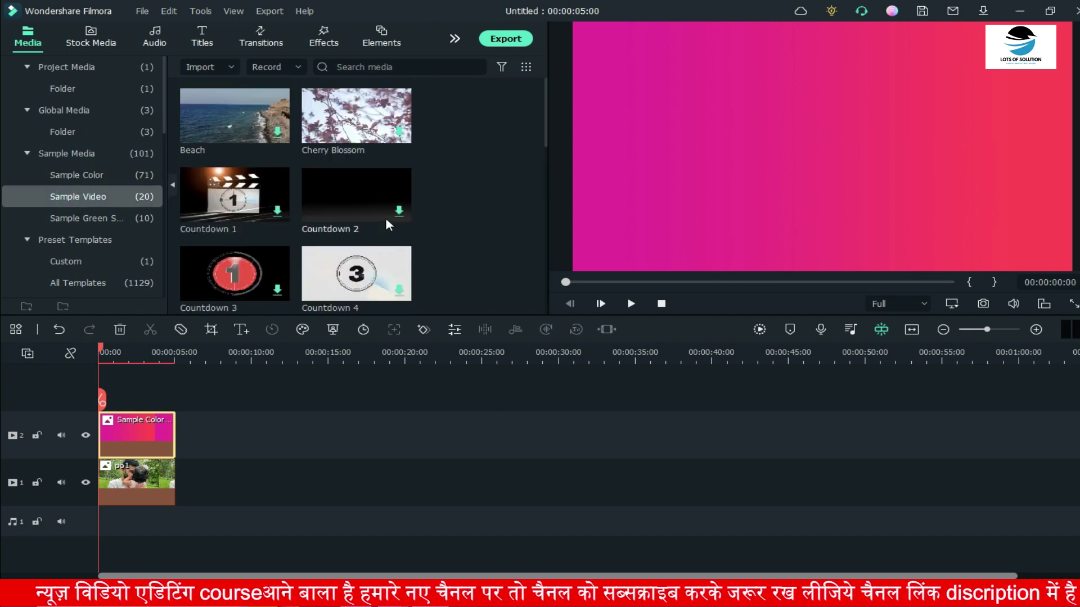
{"action": "scroll", "coordinate": [385, 217], "scroll_direction": "down", "scroll_amount": 10}
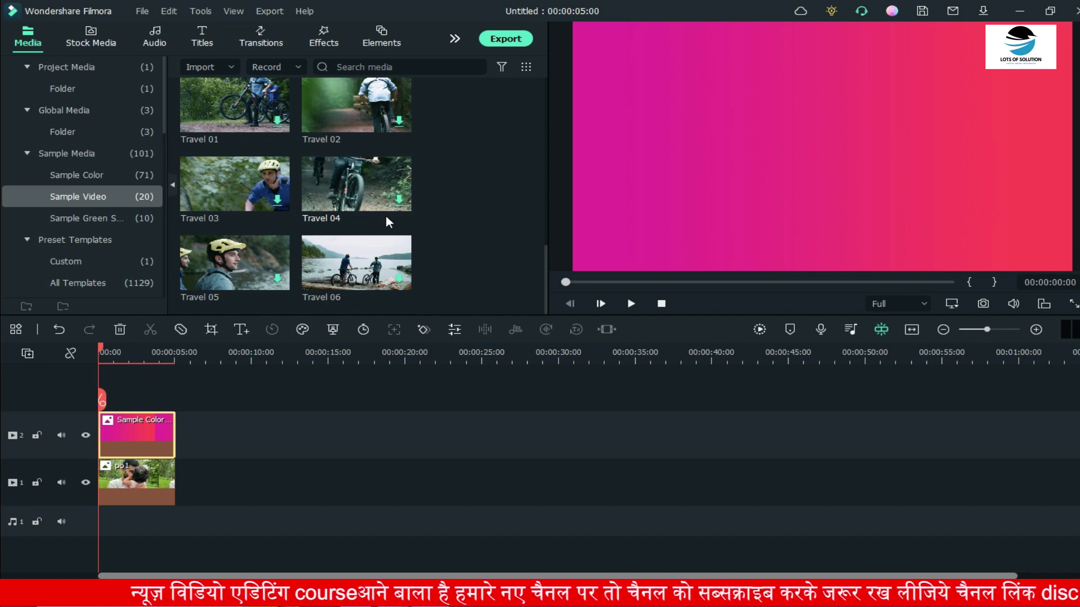
{"action": "scroll", "coordinate": [386, 216], "scroll_direction": "up", "scroll_amount": 8}
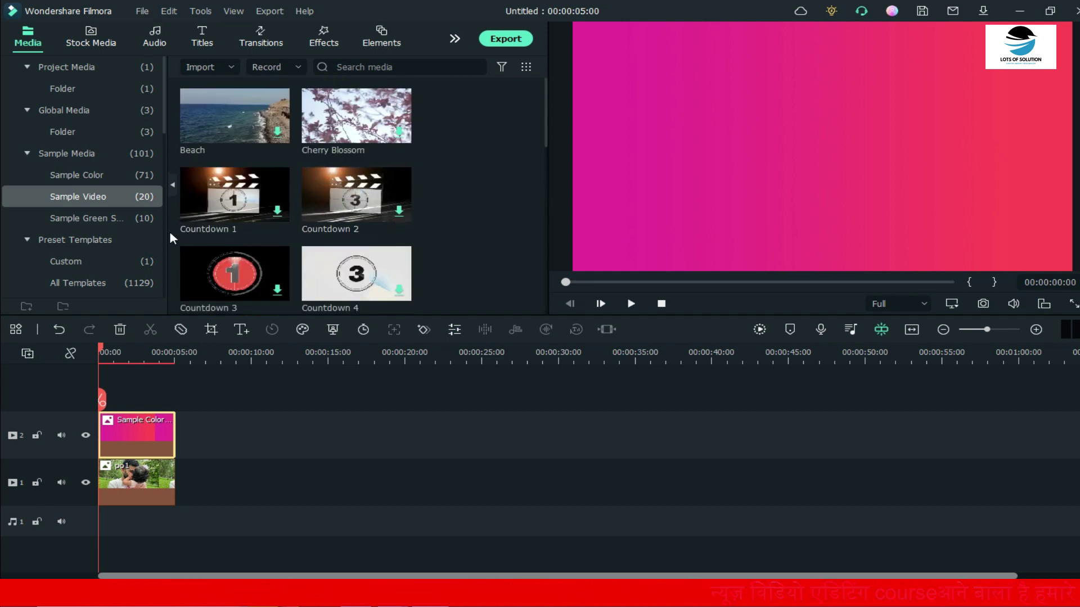
{"action": "left_click", "coordinate": [119, 217]}
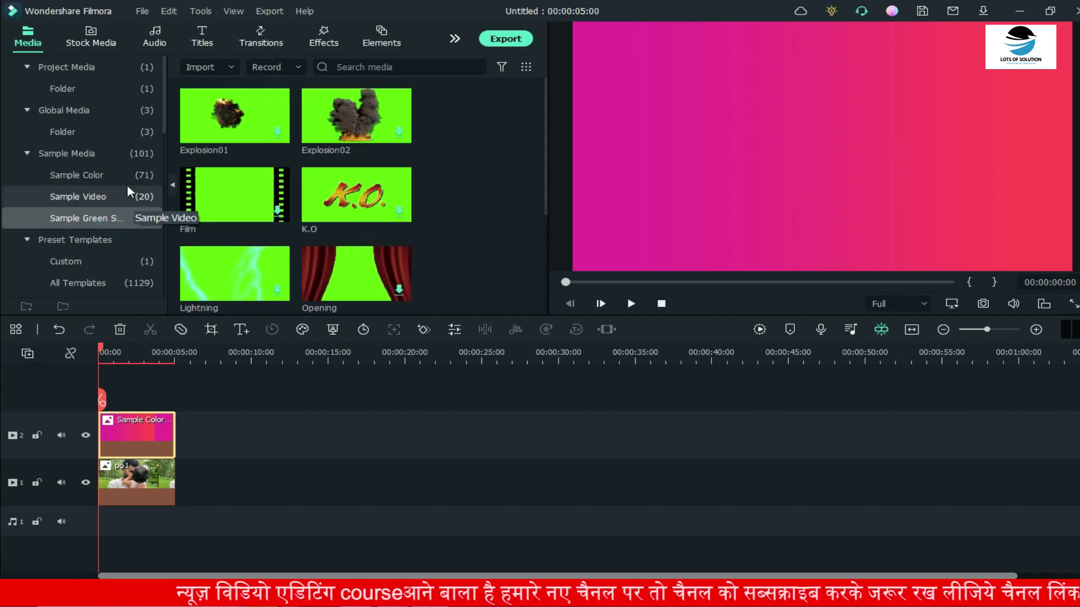
{"action": "scroll", "coordinate": [298, 233], "scroll_direction": "down", "scroll_amount": 3}
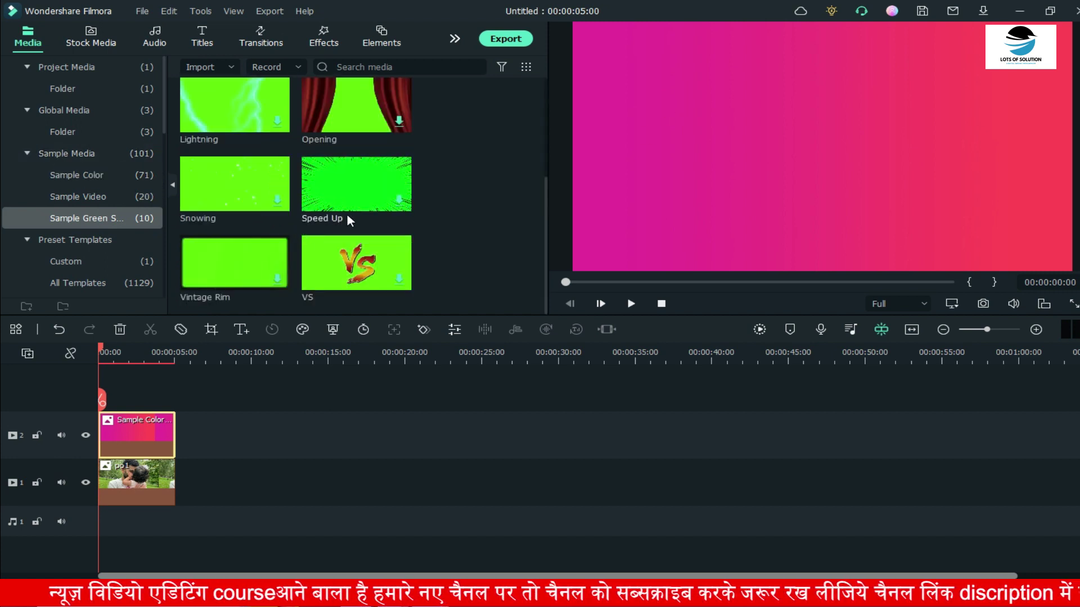
{"action": "scroll", "coordinate": [294, 196], "scroll_direction": "up", "scroll_amount": 3}
{"action": "scroll", "coordinate": [273, 181], "scroll_direction": "down", "scroll_amount": 3}
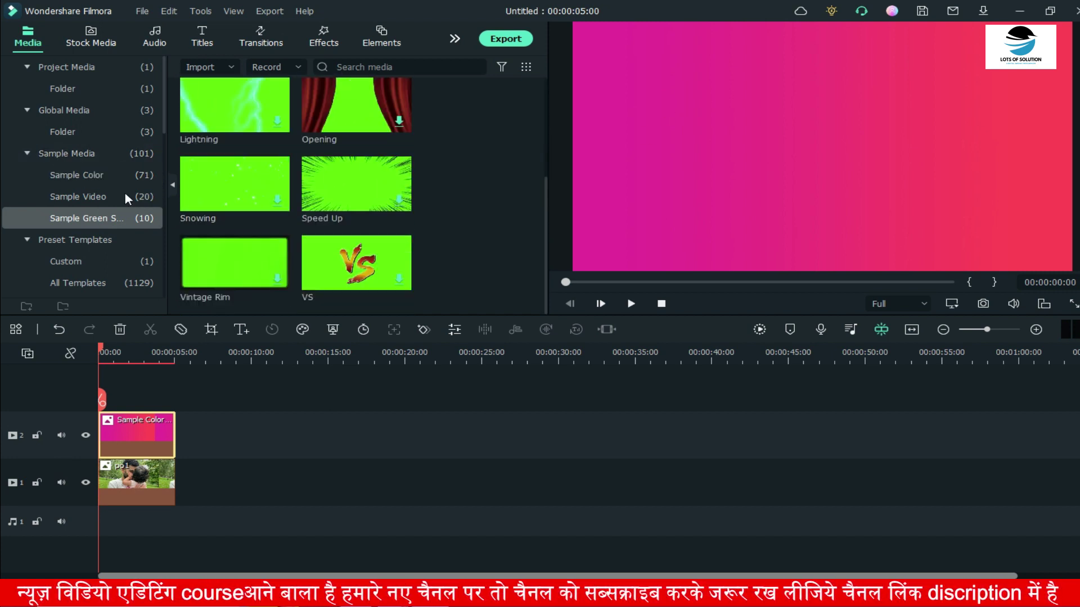
Step: Dismiss the preset template instructions and look through all preset templates and their categories
{"action": "left_click", "coordinate": [91, 246]}
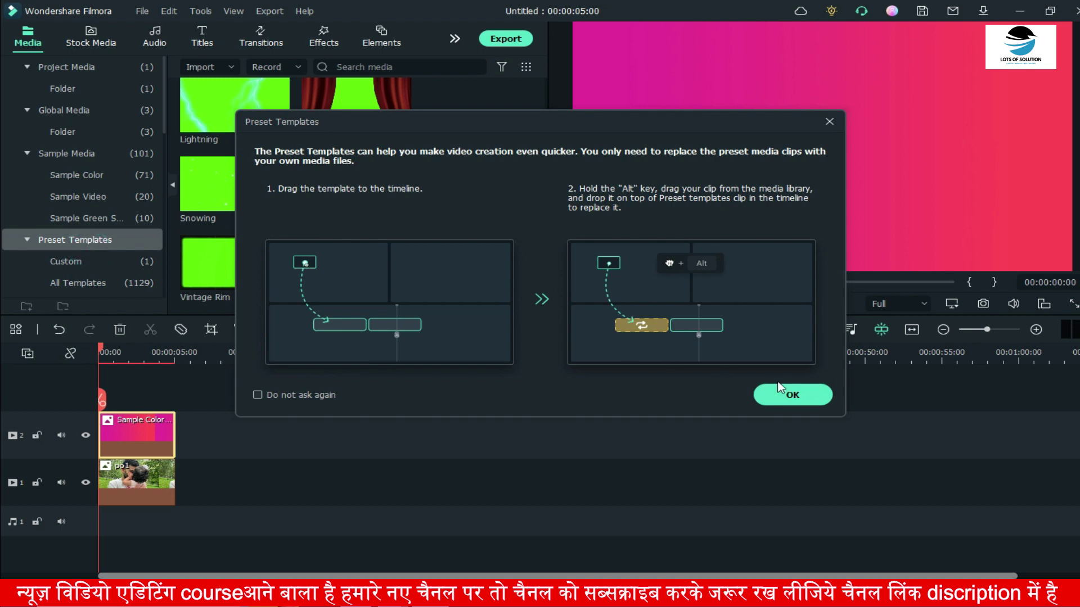
{"action": "left_click", "coordinate": [782, 393]}
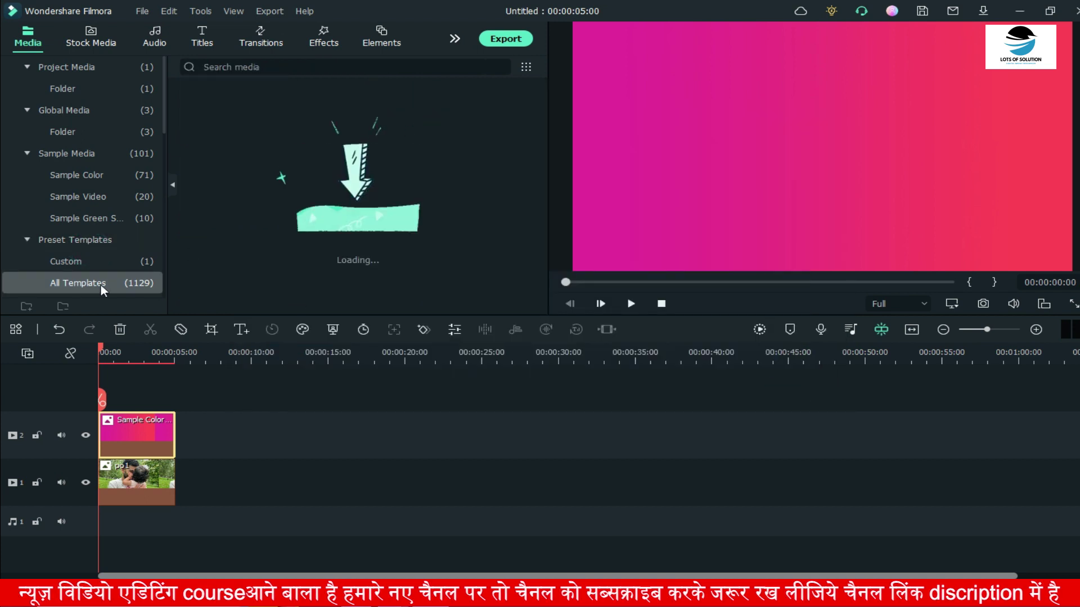
{"action": "scroll", "coordinate": [295, 216], "scroll_direction": "down", "scroll_amount": 5}
{"action": "scroll", "coordinate": [295, 221], "scroll_direction": "down", "scroll_amount": 6}
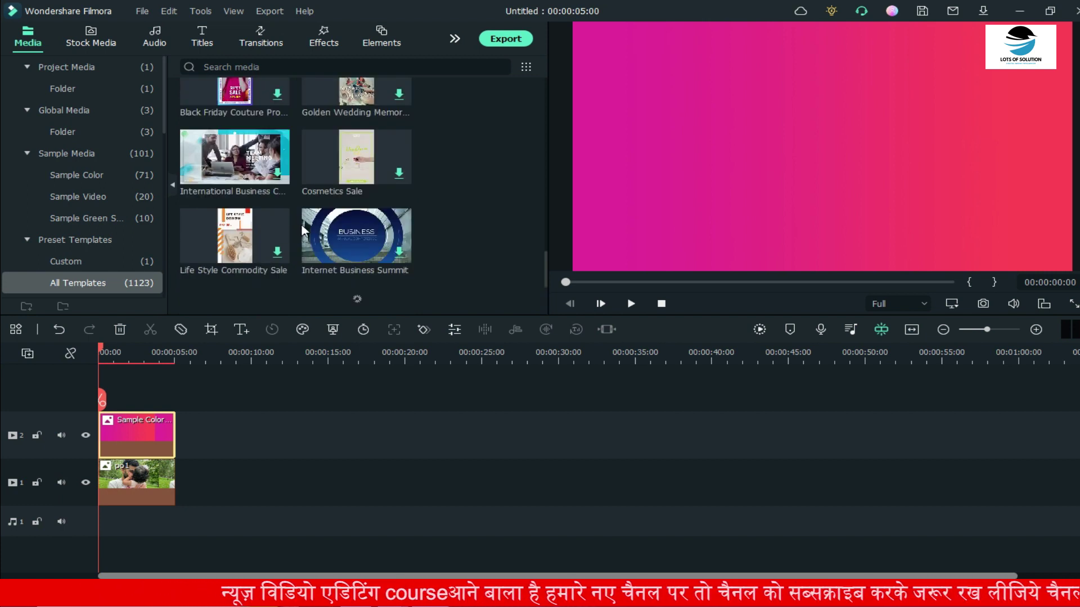
{"action": "scroll", "coordinate": [304, 237], "scroll_direction": "up", "scroll_amount": 10}
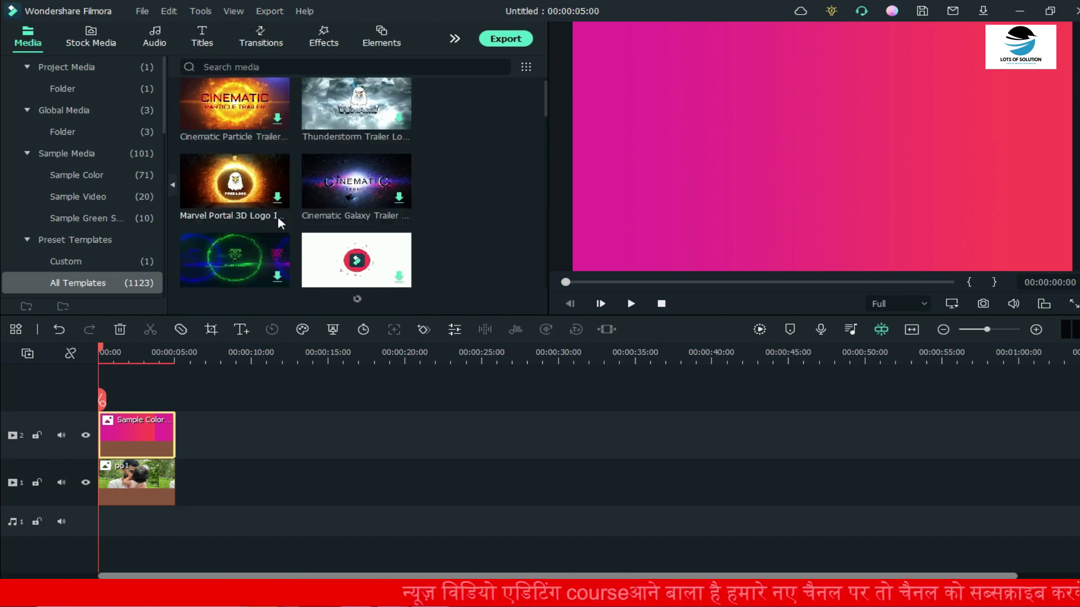
{"action": "scroll", "coordinate": [102, 246], "scroll_direction": "down", "scroll_amount": 10}
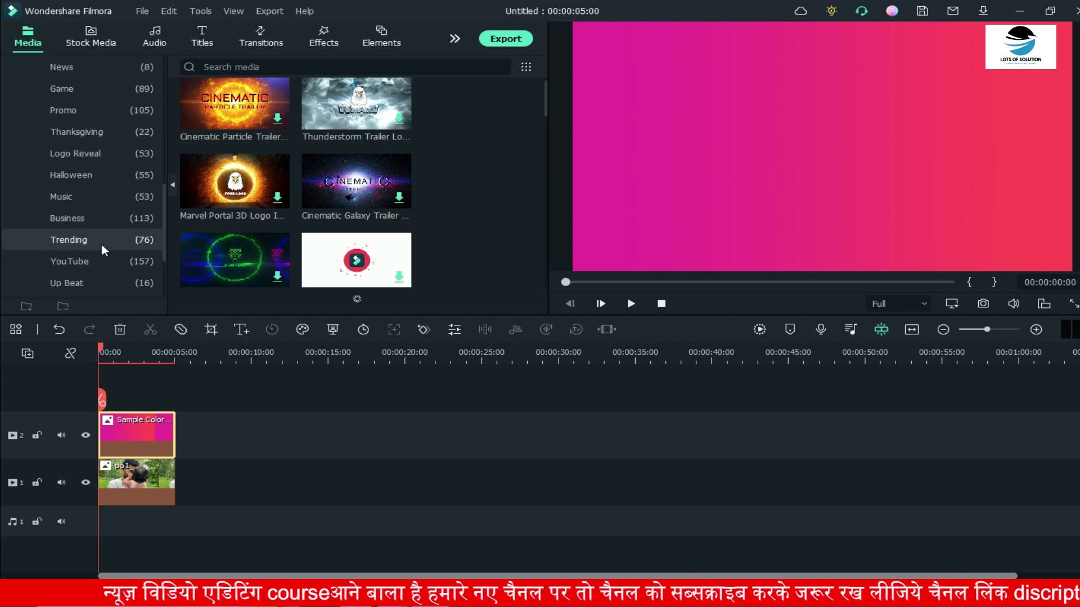
{"action": "scroll", "coordinate": [101, 244], "scroll_direction": "up", "scroll_amount": 10}
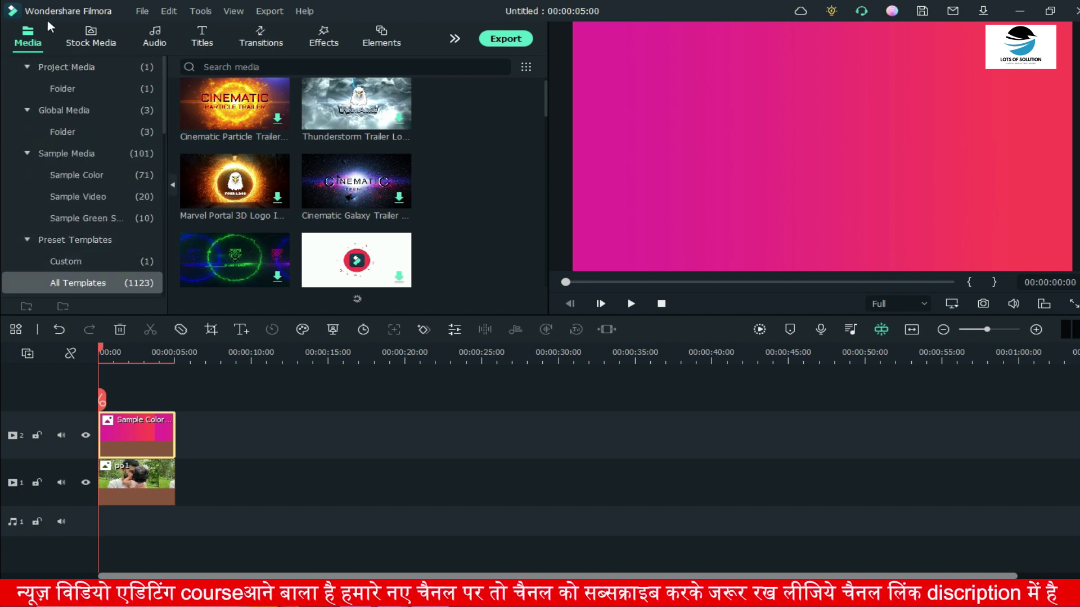
Step: Look through the Pexels stock videos available in the stock media library
{"action": "left_click", "coordinate": [95, 36]}
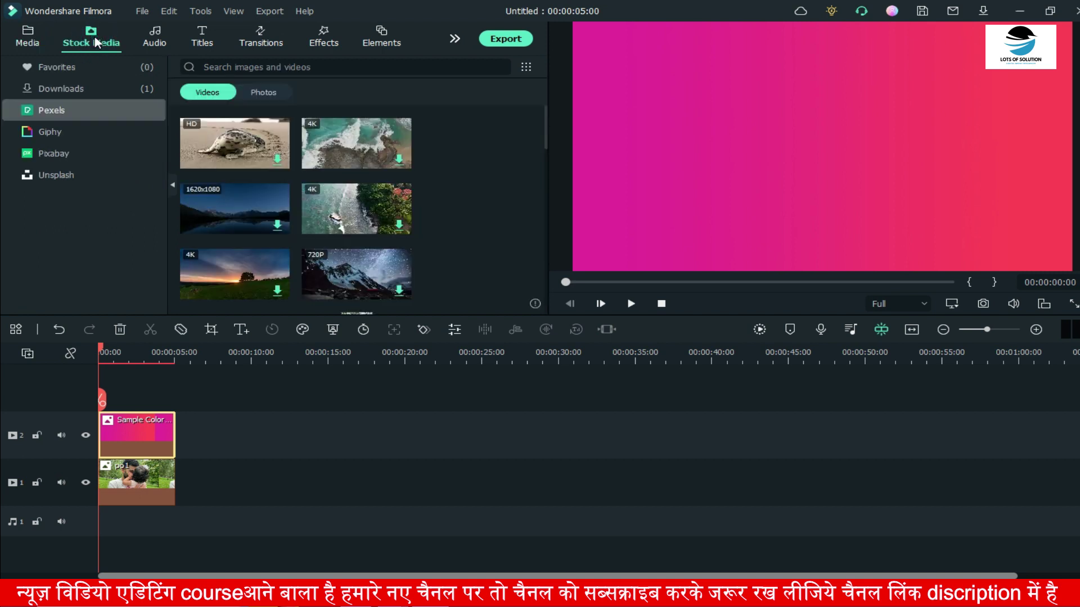
{"action": "scroll", "coordinate": [325, 237], "scroll_direction": "down", "scroll_amount": 2}
{"action": "scroll", "coordinate": [331, 231], "scroll_direction": "down", "scroll_amount": 5}
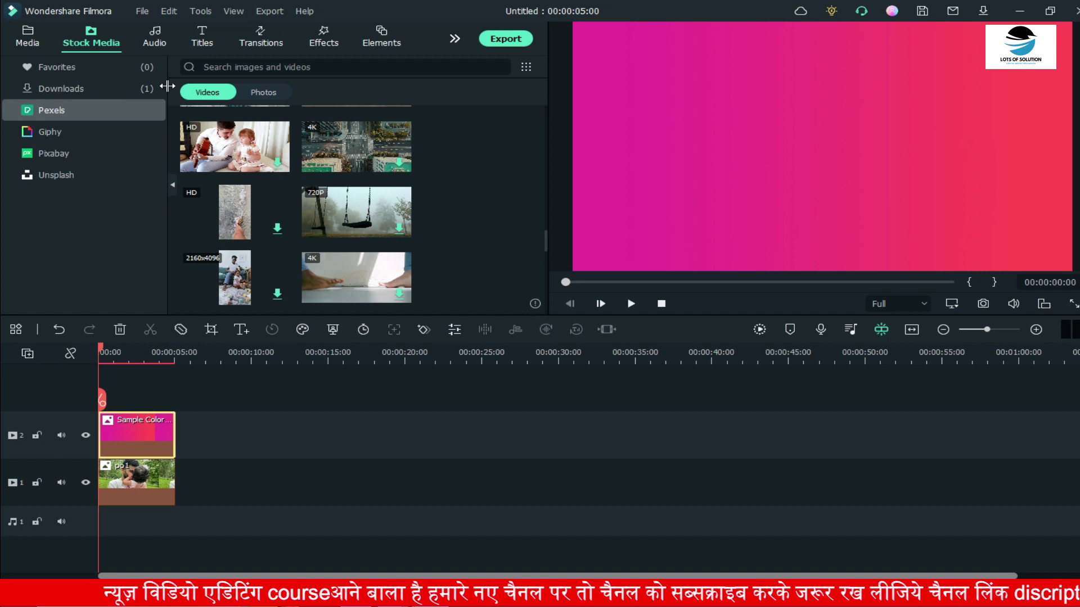
Step: Look through the Downloads, My Music, Recommended and Free categories of the audio library
{"action": "left_click", "coordinate": [155, 40]}
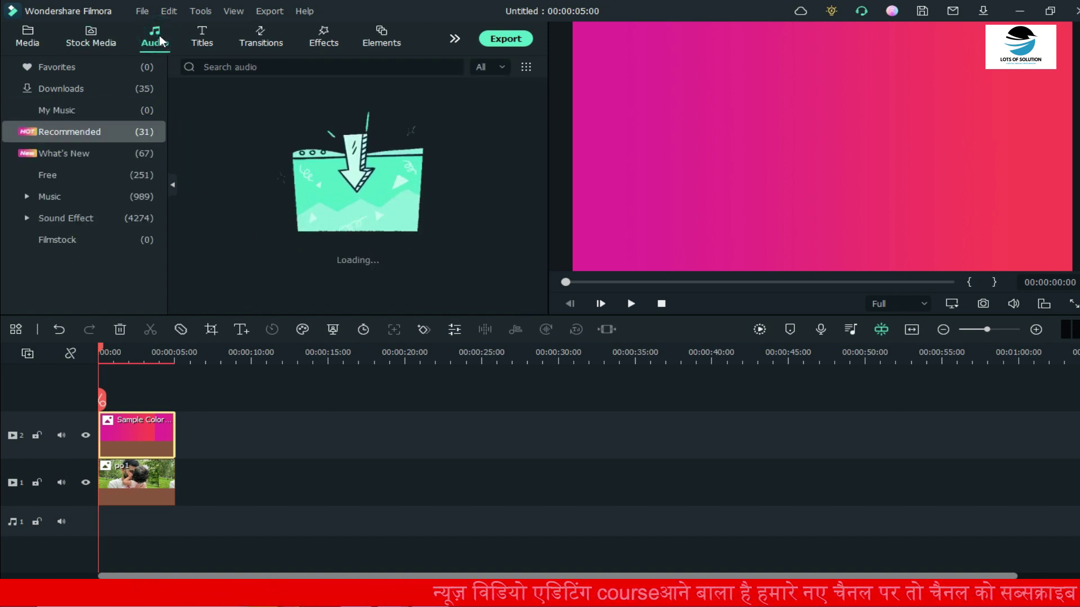
{"action": "left_click", "coordinate": [94, 88]}
{"action": "scroll", "coordinate": [335, 229], "scroll_direction": "down", "scroll_amount": 10}
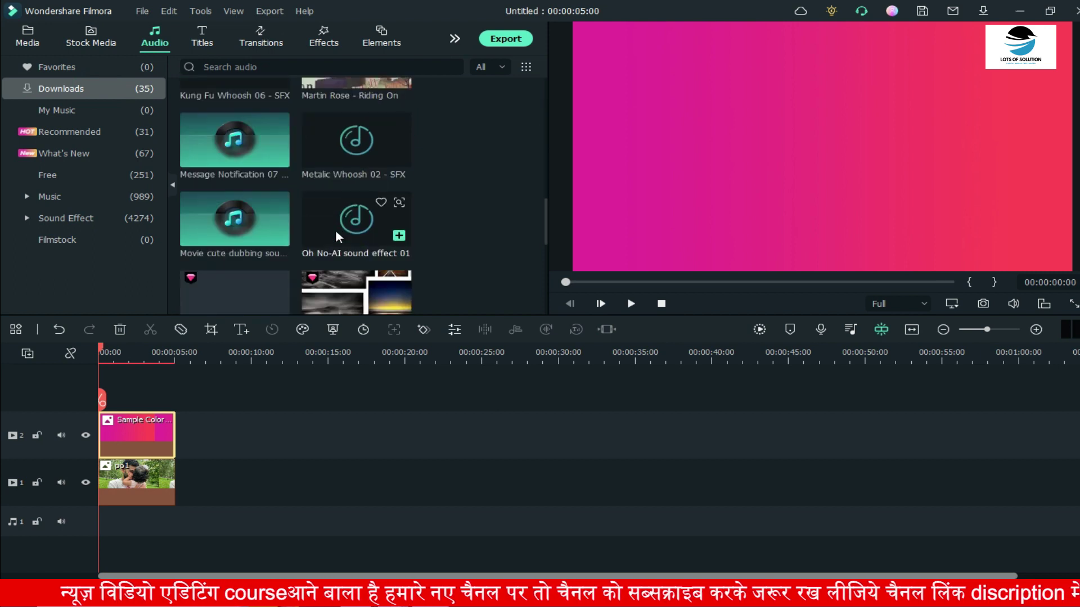
{"action": "scroll", "coordinate": [336, 235], "scroll_direction": "down", "scroll_amount": 2}
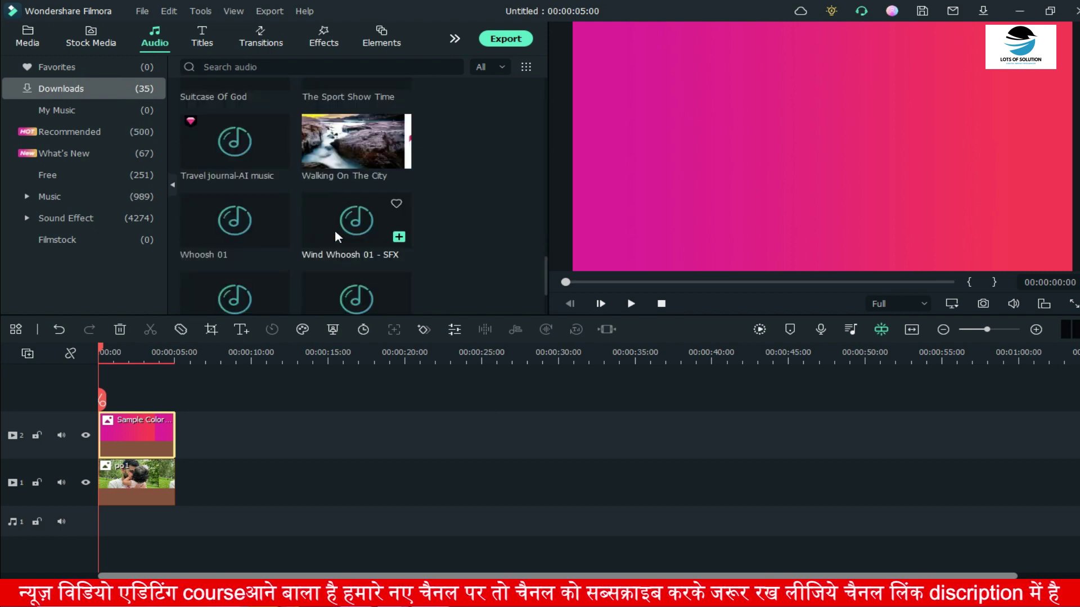
{"action": "left_click", "coordinate": [85, 108]}
{"action": "left_click", "coordinate": [89, 135]}
{"action": "scroll", "coordinate": [271, 155], "scroll_direction": "down", "scroll_amount": 5}
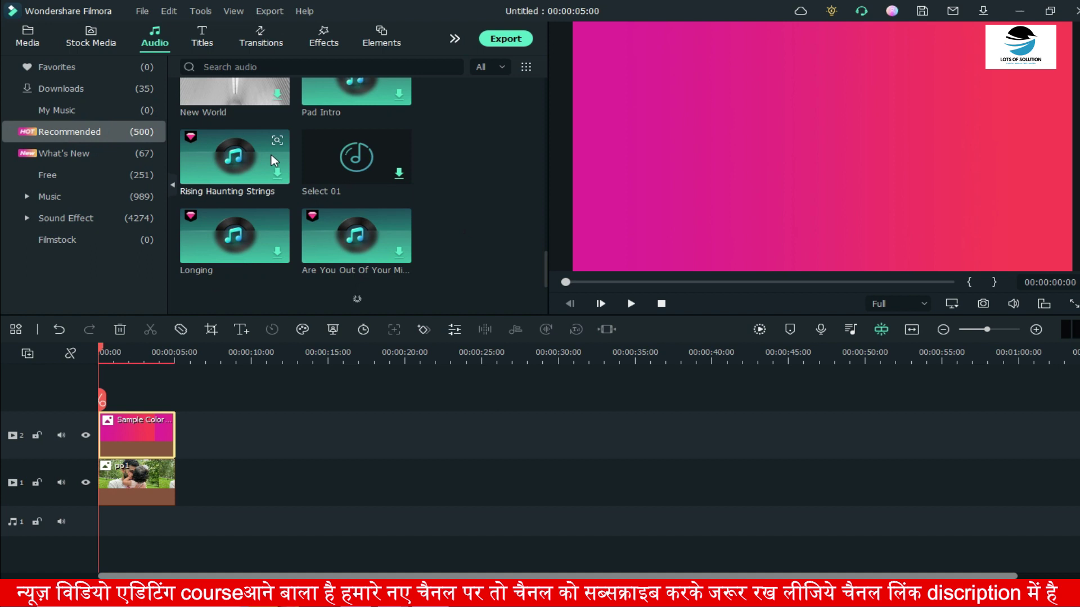
{"action": "left_click", "coordinate": [81, 174]}
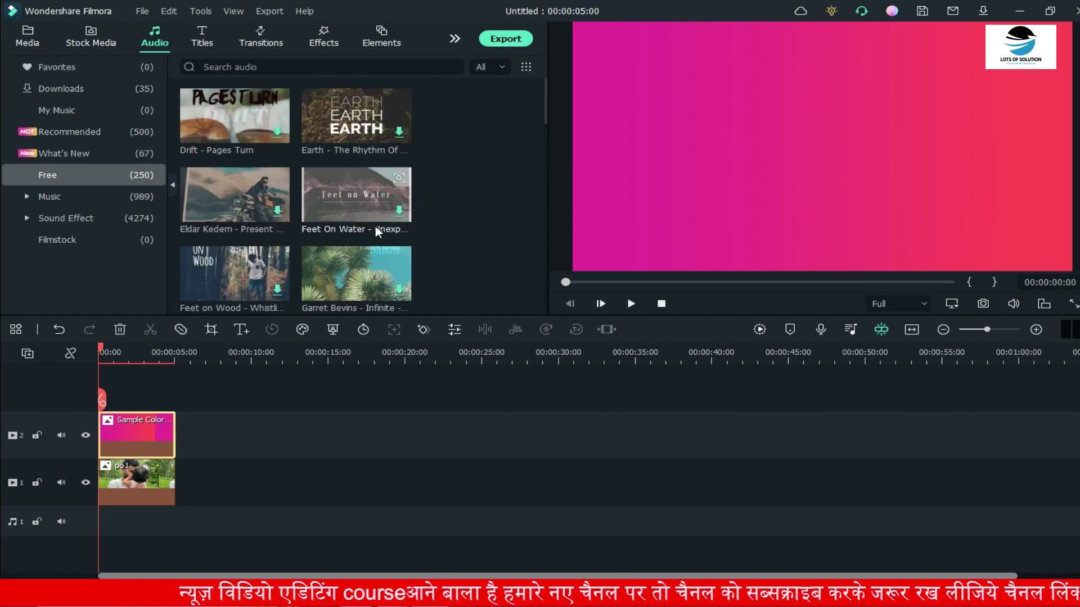
{"action": "scroll", "coordinate": [376, 226], "scroll_direction": "down", "scroll_amount": 5}
Step: Look through the AI Music tracks in the Music category, collapsing its list of subcategories
{"action": "left_click", "coordinate": [121, 205]}
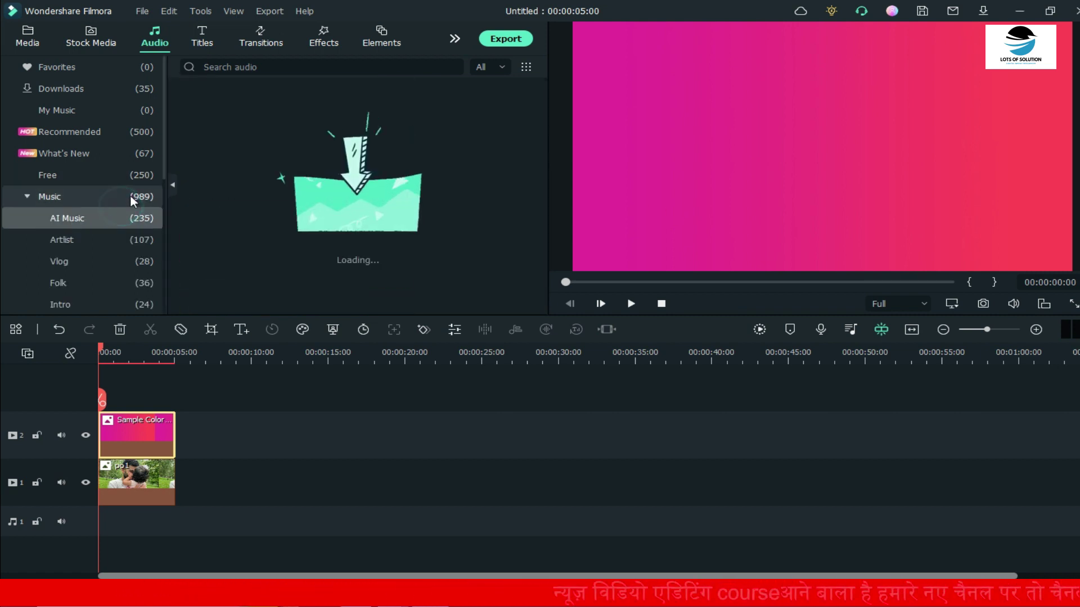
{"action": "left_click", "coordinate": [131, 194]}
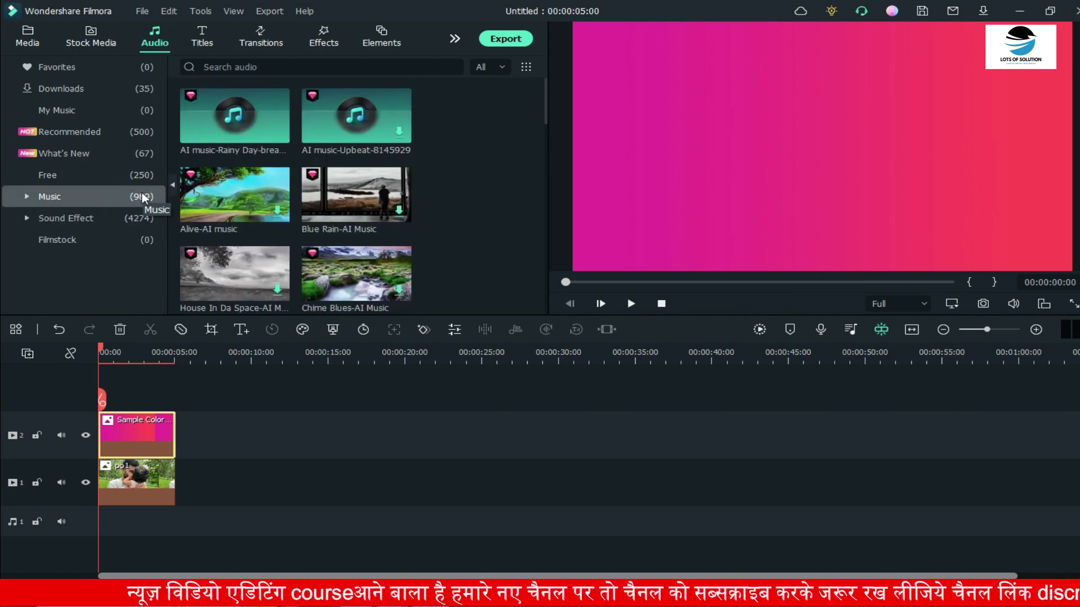
{"action": "scroll", "coordinate": [352, 199], "scroll_direction": "down", "scroll_amount": 5}
{"action": "scroll", "coordinate": [352, 200], "scroll_direction": "down", "scroll_amount": 10}
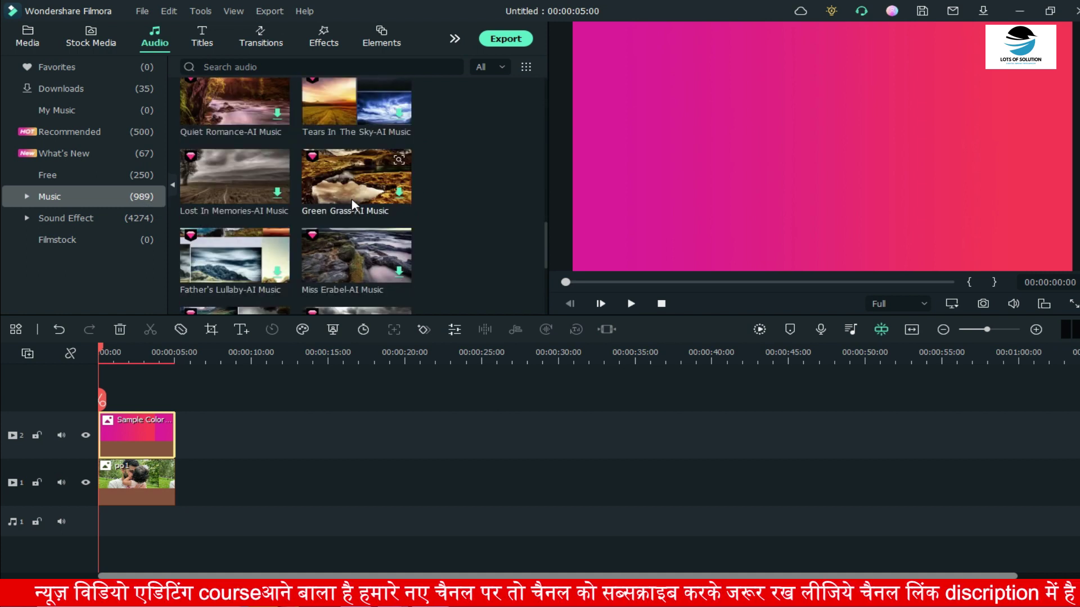
Step: Look through the Basic Sound clips in the Sound Effect category
{"action": "left_click", "coordinate": [96, 217]}
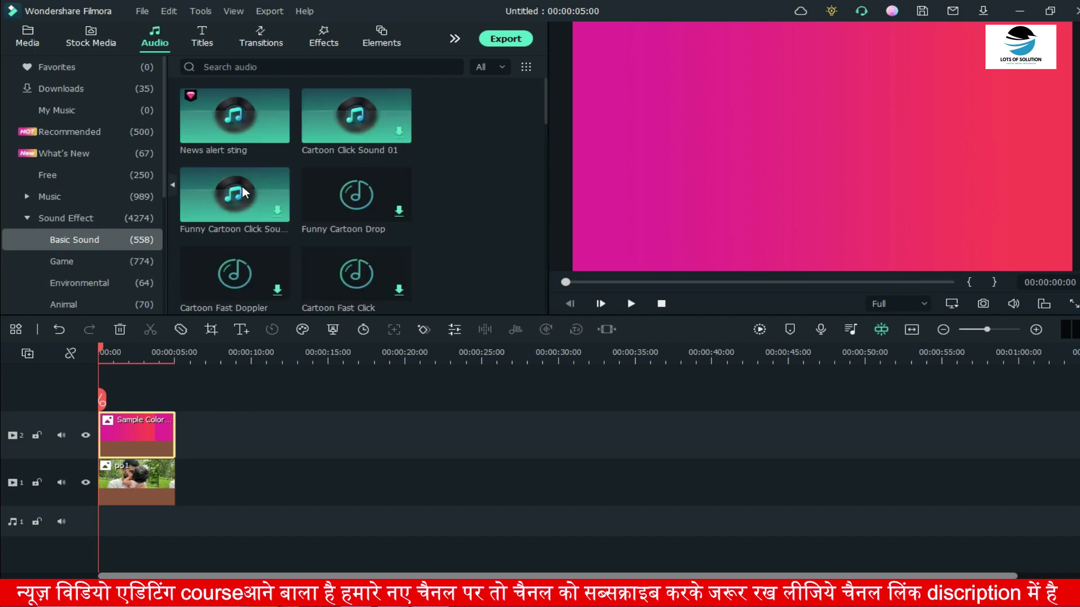
{"action": "scroll", "coordinate": [340, 212], "scroll_direction": "down", "scroll_amount": 3}
{"action": "scroll", "coordinate": [369, 222], "scroll_direction": "up", "scroll_amount": 3}
{"action": "scroll", "coordinate": [369, 223], "scroll_direction": "down", "scroll_amount": 4}
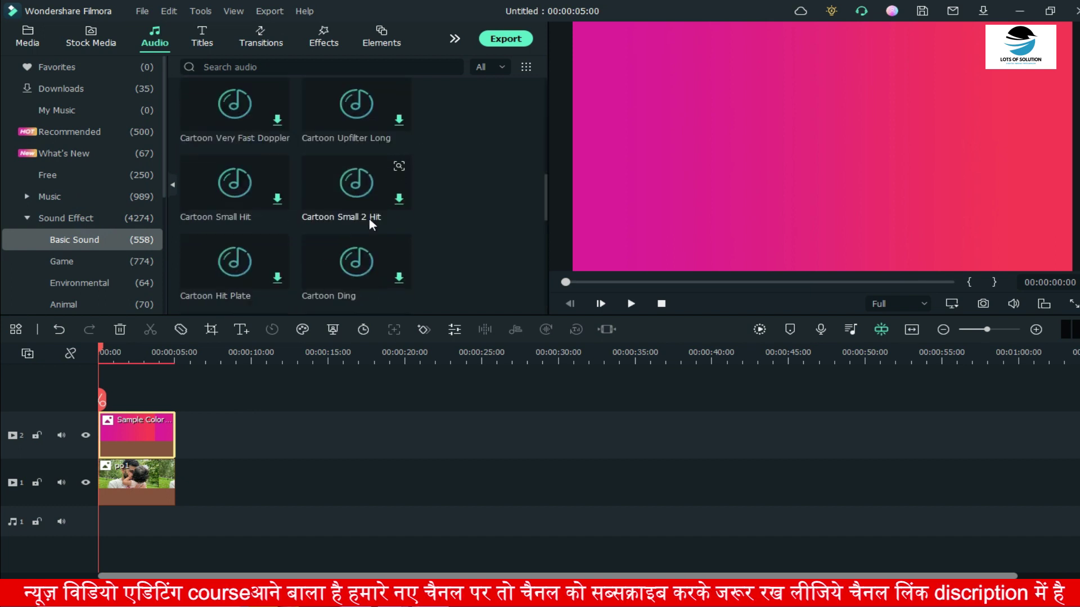
{"action": "scroll", "coordinate": [369, 217], "scroll_direction": "down", "scroll_amount": 5}
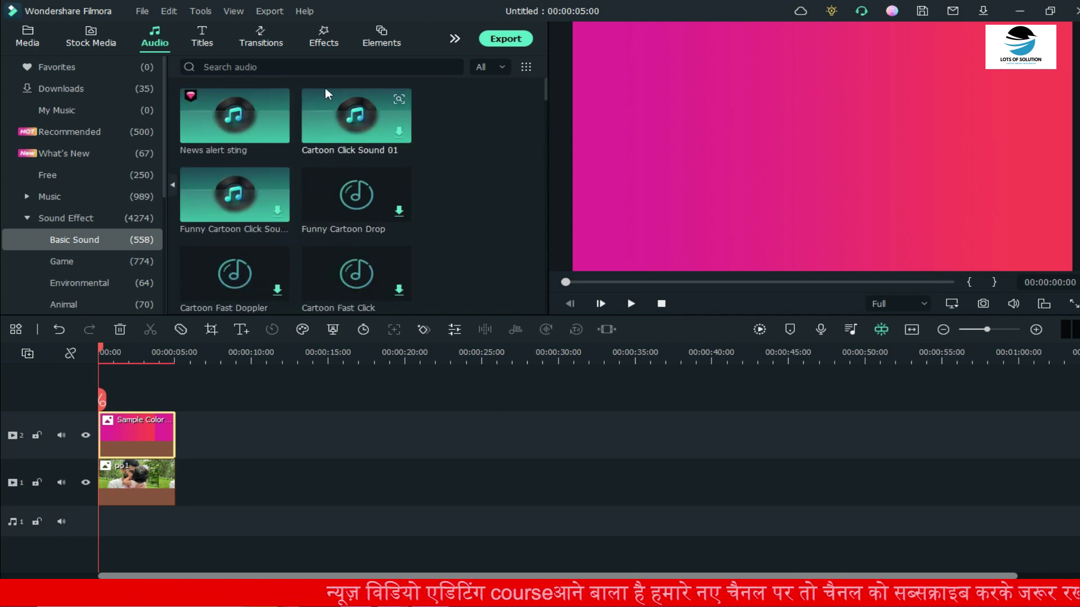
Step: Look through the Recommended title templates in the titles library
{"action": "left_click", "coordinate": [199, 42]}
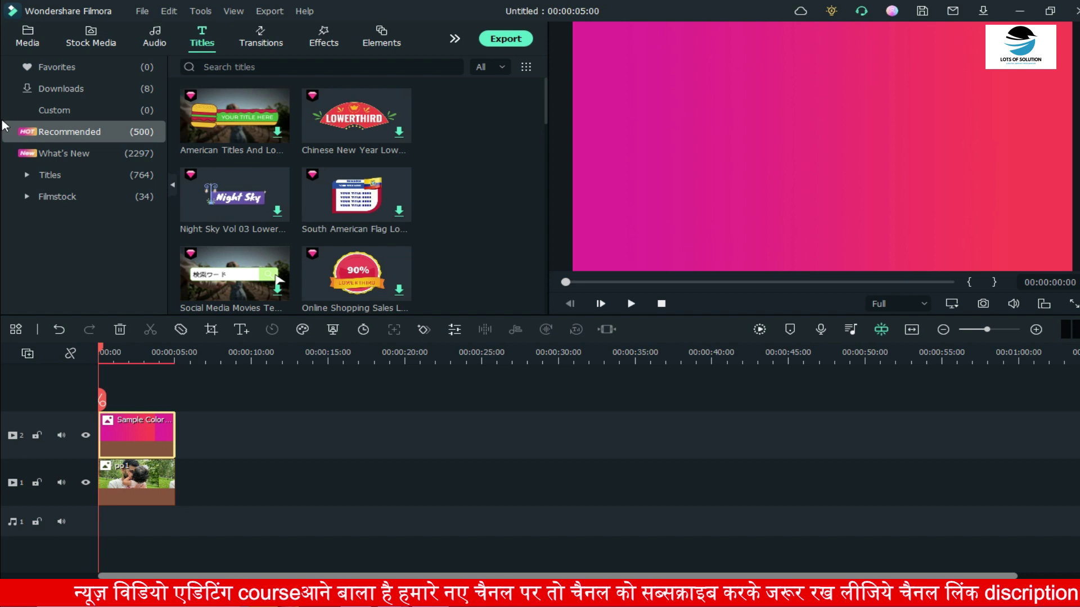
{"action": "scroll", "coordinate": [219, 216], "scroll_direction": "down", "scroll_amount": 15}
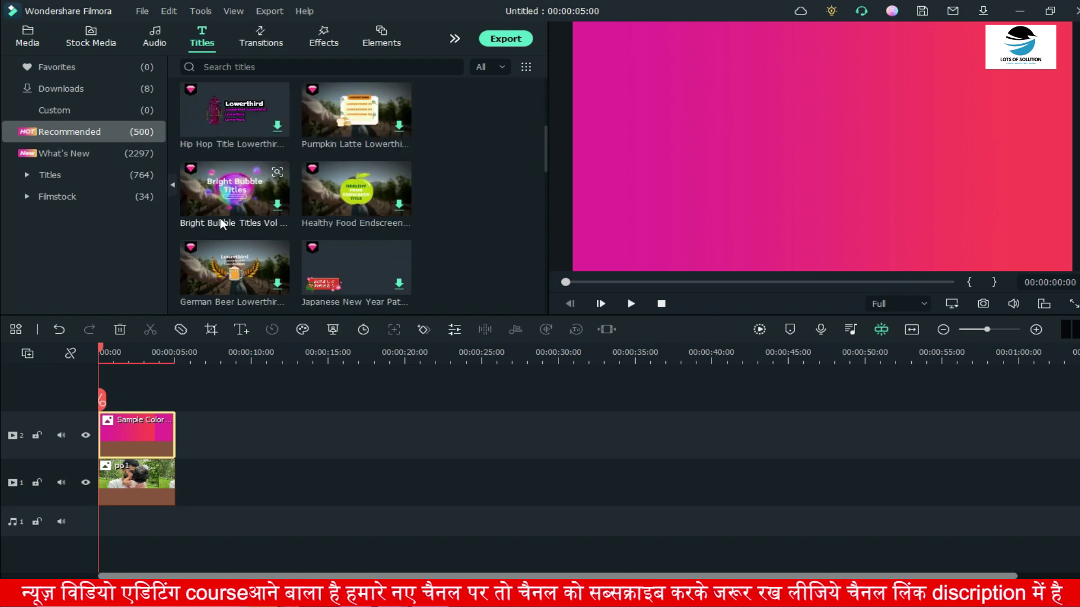
{"action": "scroll", "coordinate": [291, 243], "scroll_direction": "up", "scroll_amount": 10}
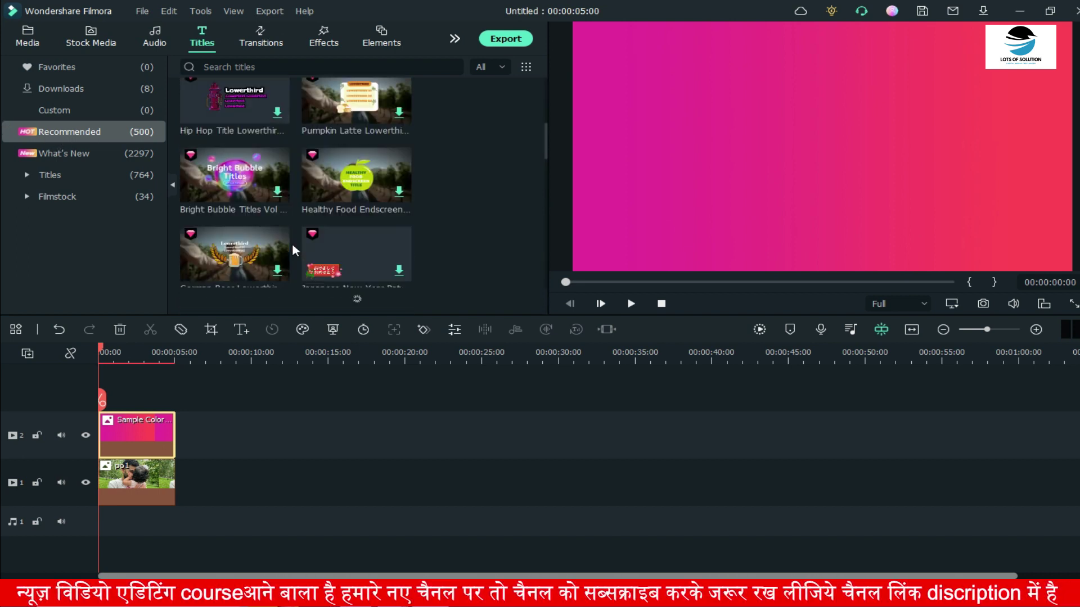
{"action": "scroll", "coordinate": [292, 243], "scroll_direction": "down", "scroll_amount": 10}
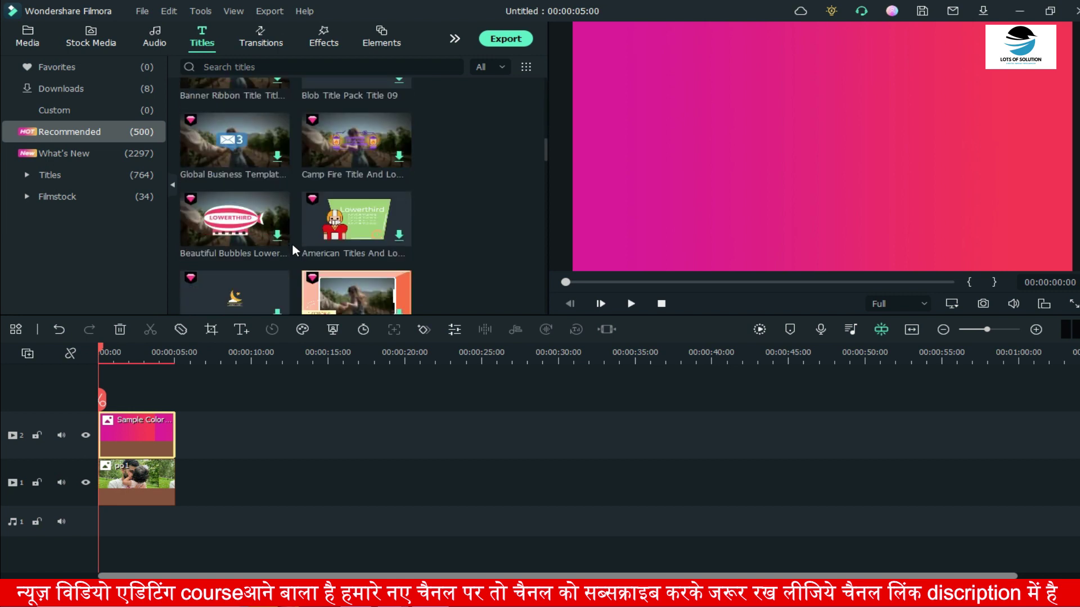
Step: Expand the Titles category and look through its Plain Text titles down to the end of the list
{"action": "left_click", "coordinate": [99, 167]}
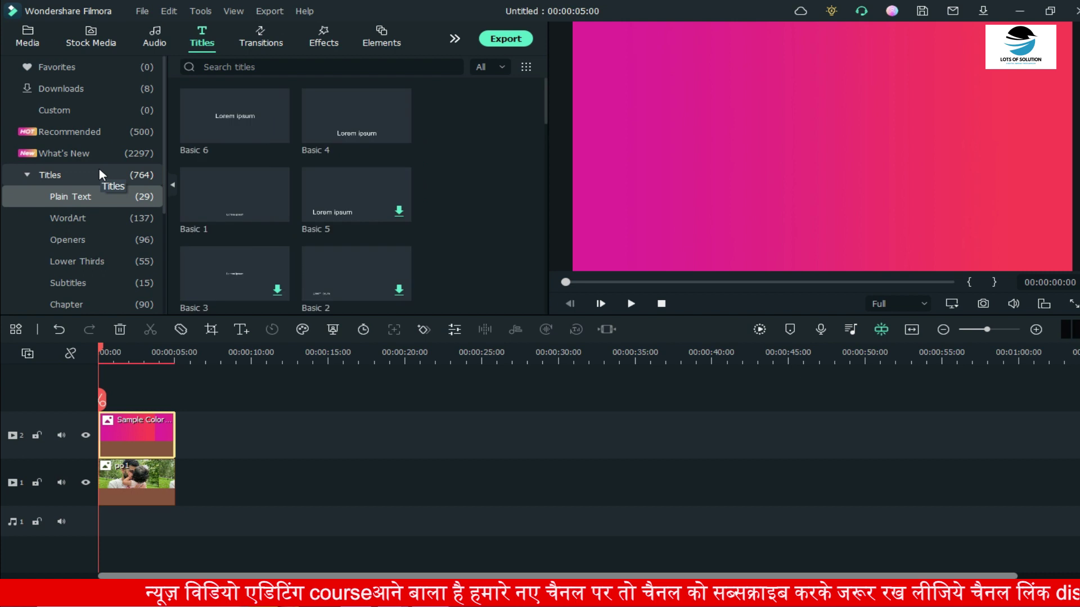
{"action": "scroll", "coordinate": [376, 219], "scroll_direction": "down", "scroll_amount": 3}
{"action": "scroll", "coordinate": [370, 226], "scroll_direction": "down", "scroll_amount": 3}
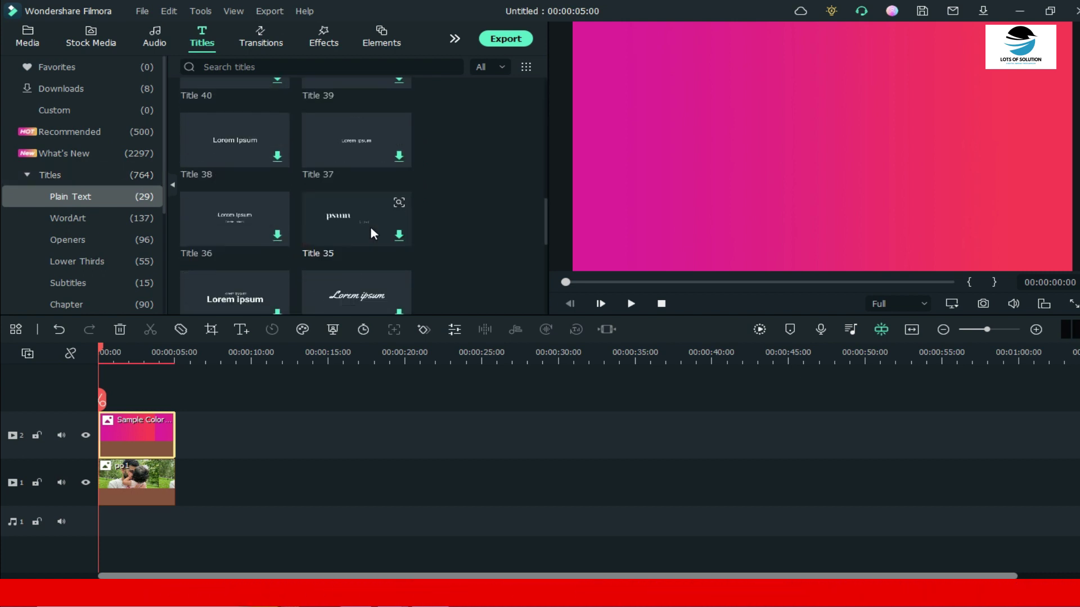
{"action": "scroll", "coordinate": [372, 229], "scroll_direction": "down", "scroll_amount": 5}
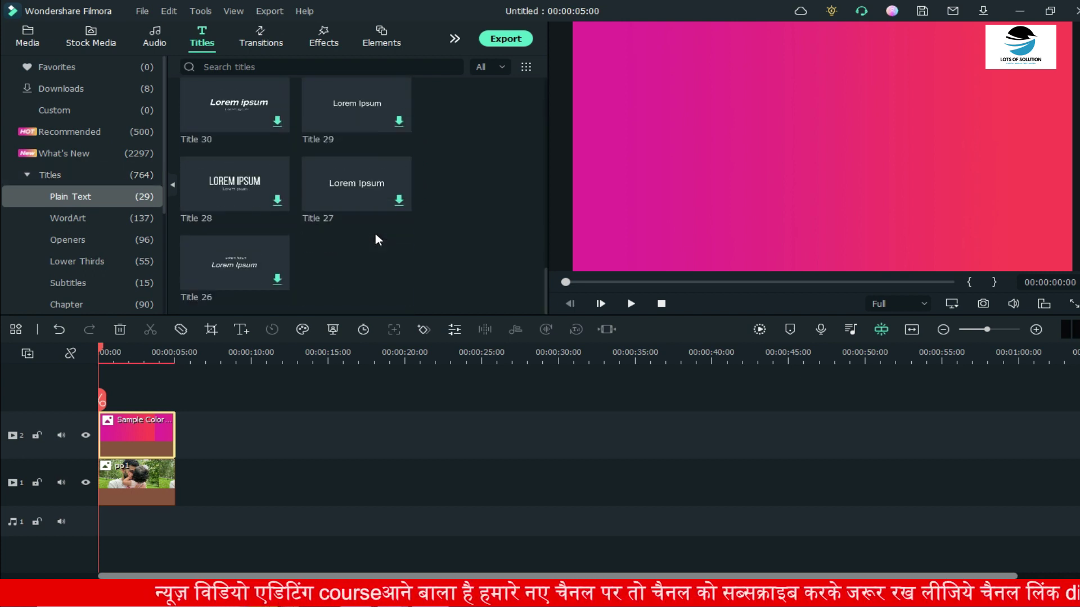
Step: Show the WordArt titles and look through the Openers titles in the Titles category
{"action": "left_click", "coordinate": [109, 224]}
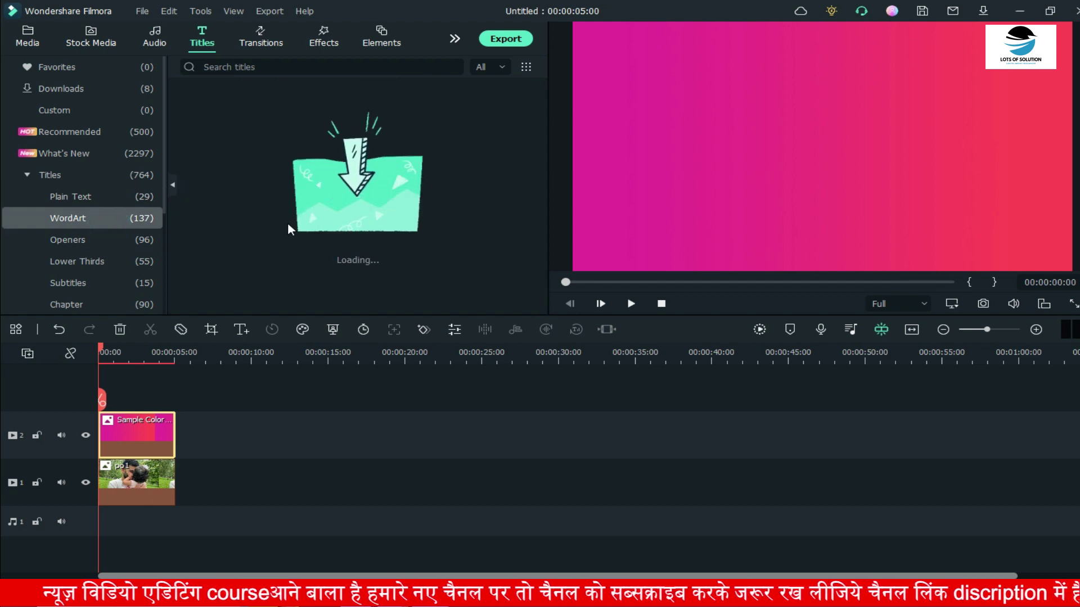
{"action": "left_click", "coordinate": [117, 242]}
{"action": "scroll", "coordinate": [315, 248], "scroll_direction": "down", "scroll_amount": 10}
{"action": "scroll", "coordinate": [116, 256], "scroll_direction": "down", "scroll_amount": 4}
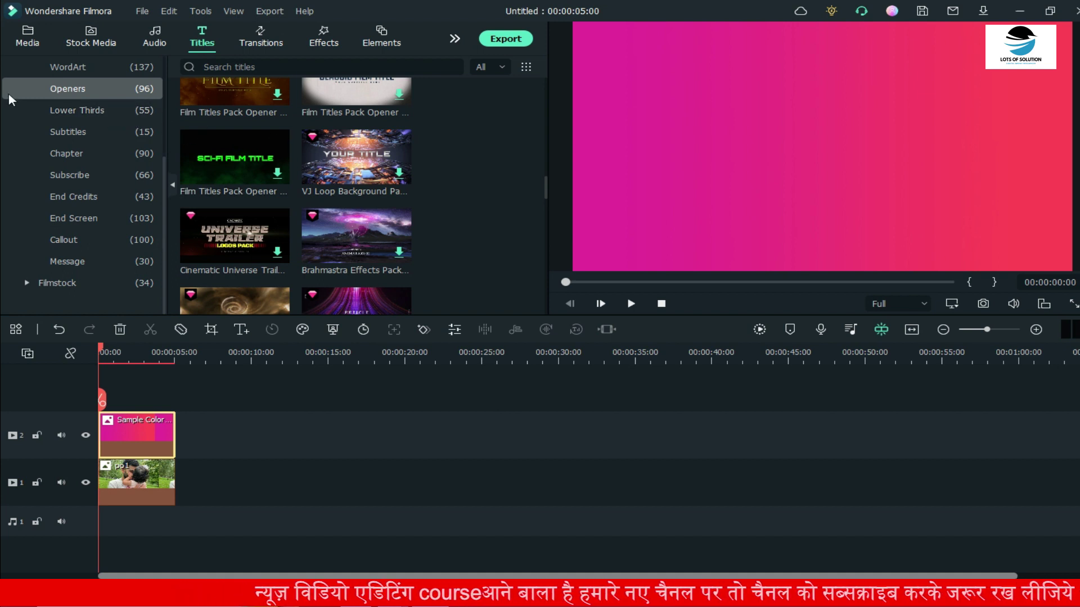
Step: Look through the downloaded transitions in the transitions library
{"action": "left_click", "coordinate": [258, 38]}
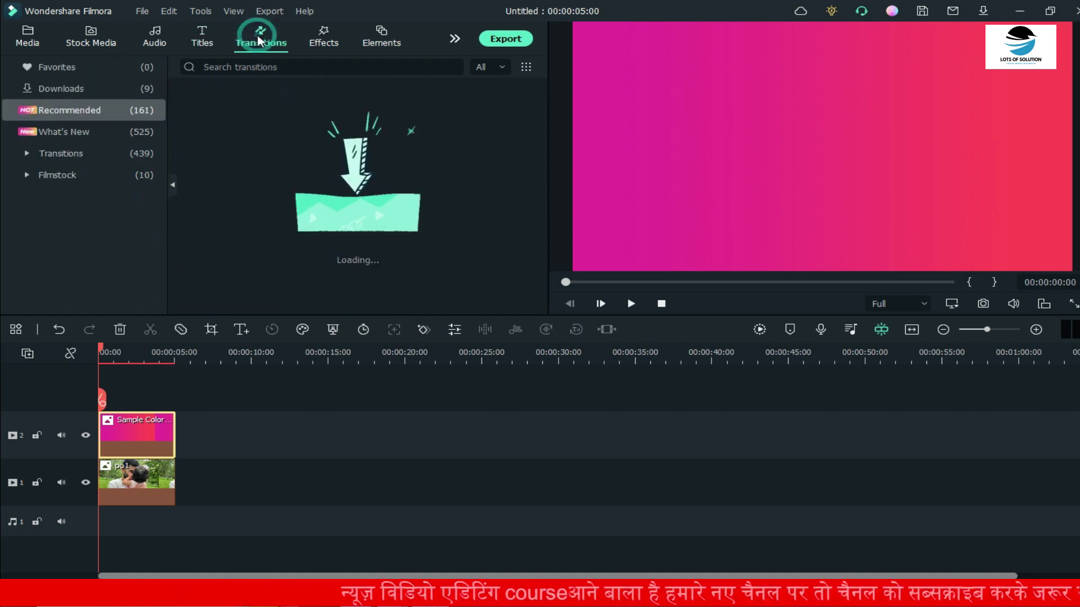
{"action": "left_click", "coordinate": [73, 89]}
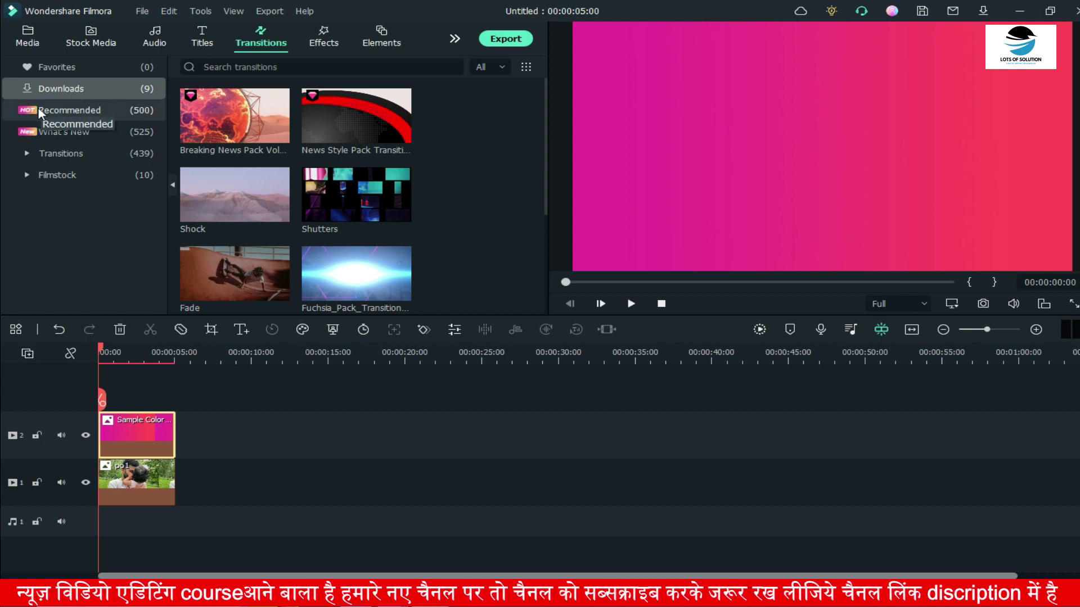
{"action": "scroll", "coordinate": [281, 220], "scroll_direction": "down", "scroll_amount": 2}
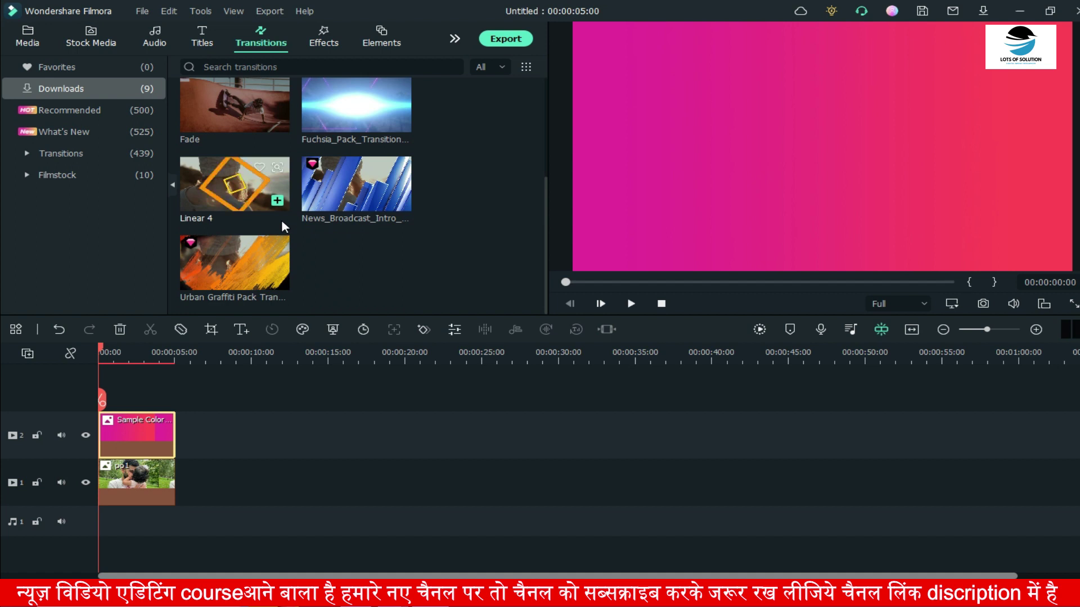
{"action": "scroll", "coordinate": [281, 220], "scroll_direction": "up", "scroll_amount": 2}
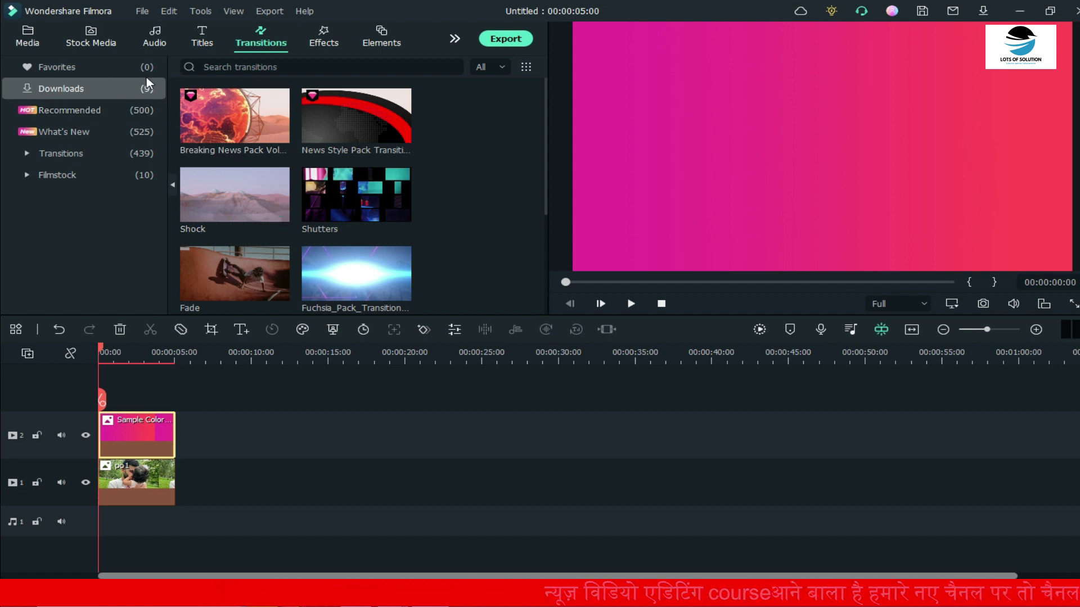
{"action": "scroll", "coordinate": [369, 275], "scroll_direction": "down", "scroll_amount": 2}
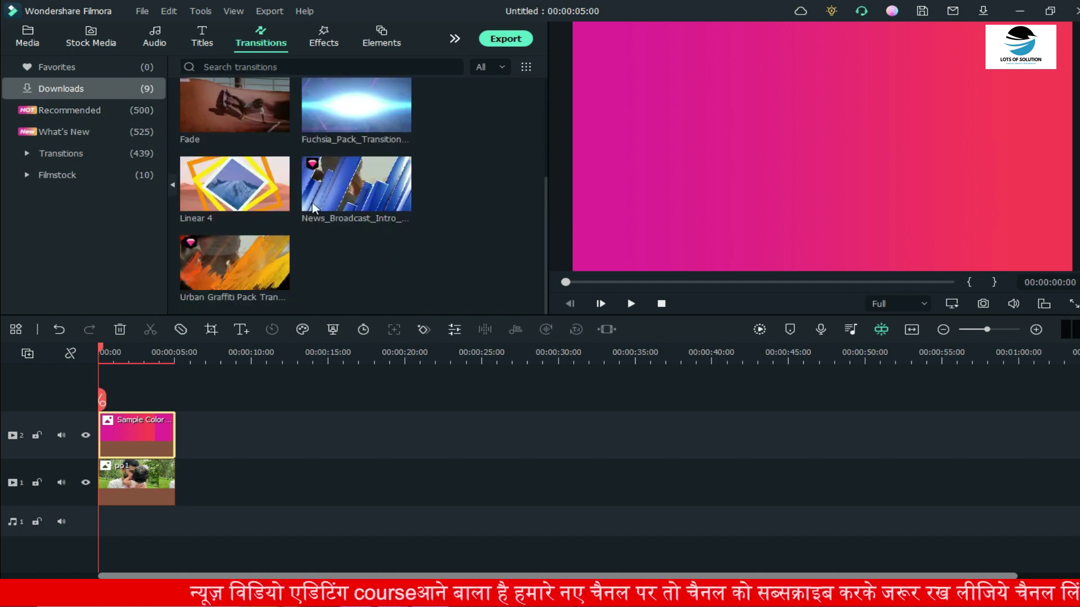
Step: Look through the Recommended and What's New categories of the transitions library
{"action": "left_click", "coordinate": [119, 112]}
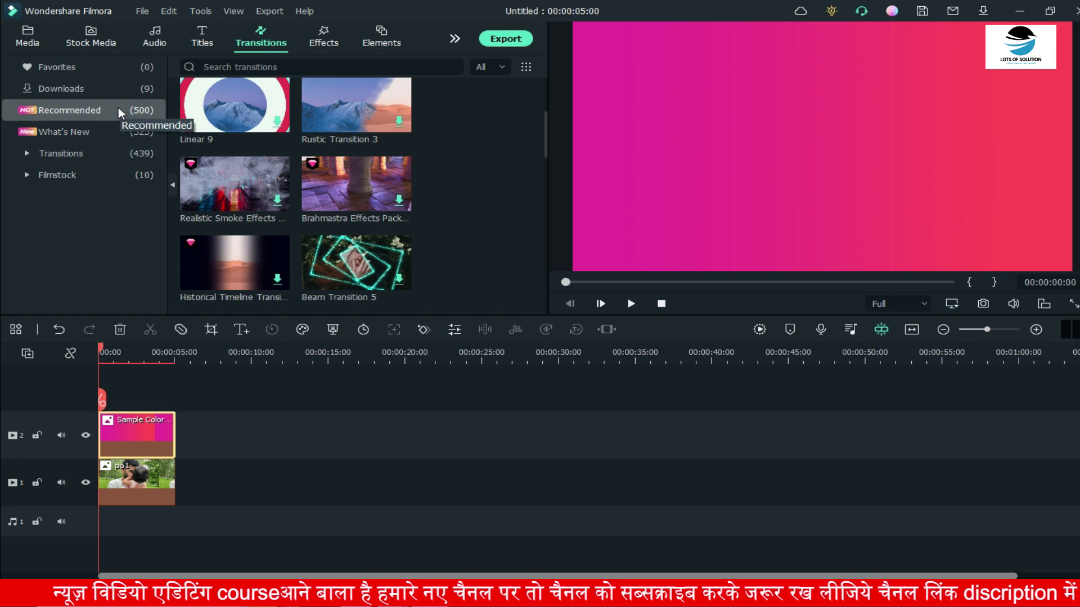
{"action": "scroll", "coordinate": [381, 186], "scroll_direction": "down", "scroll_amount": 5}
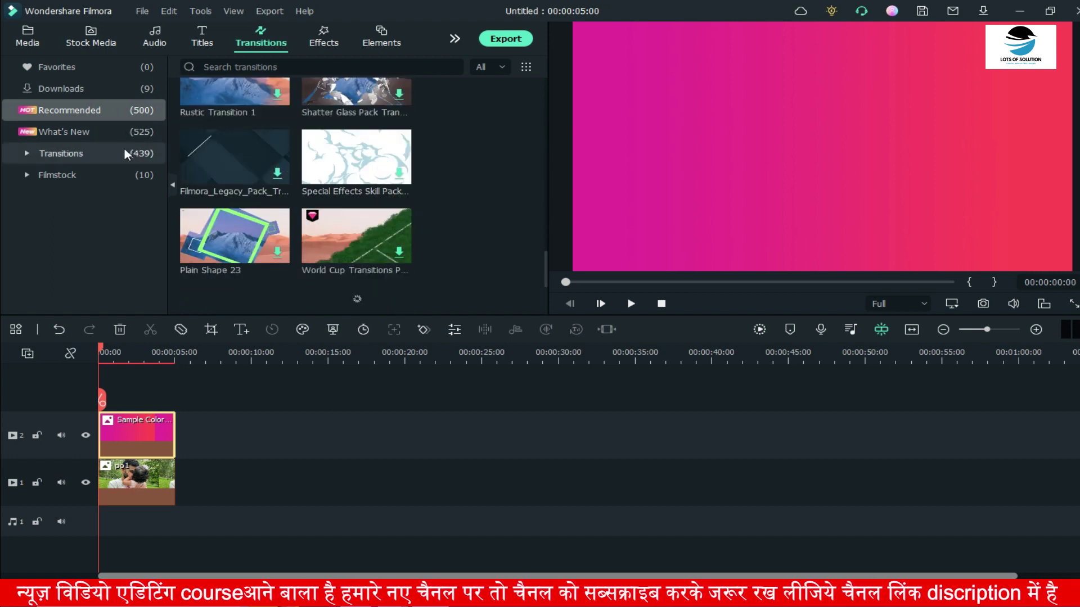
{"action": "left_click", "coordinate": [104, 132]}
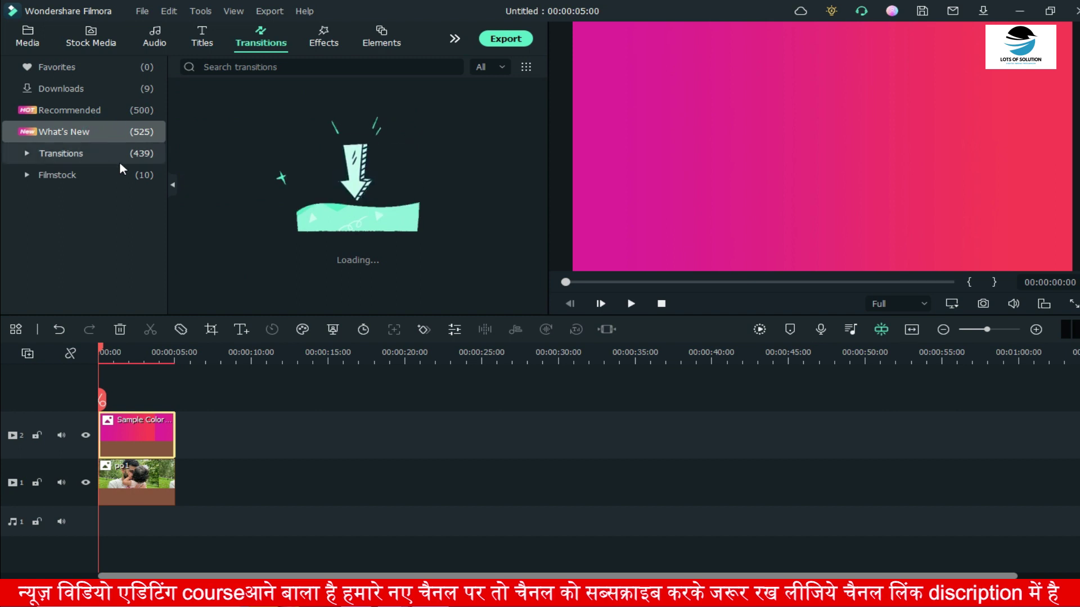
{"action": "scroll", "coordinate": [343, 221], "scroll_direction": "down", "scroll_amount": 5}
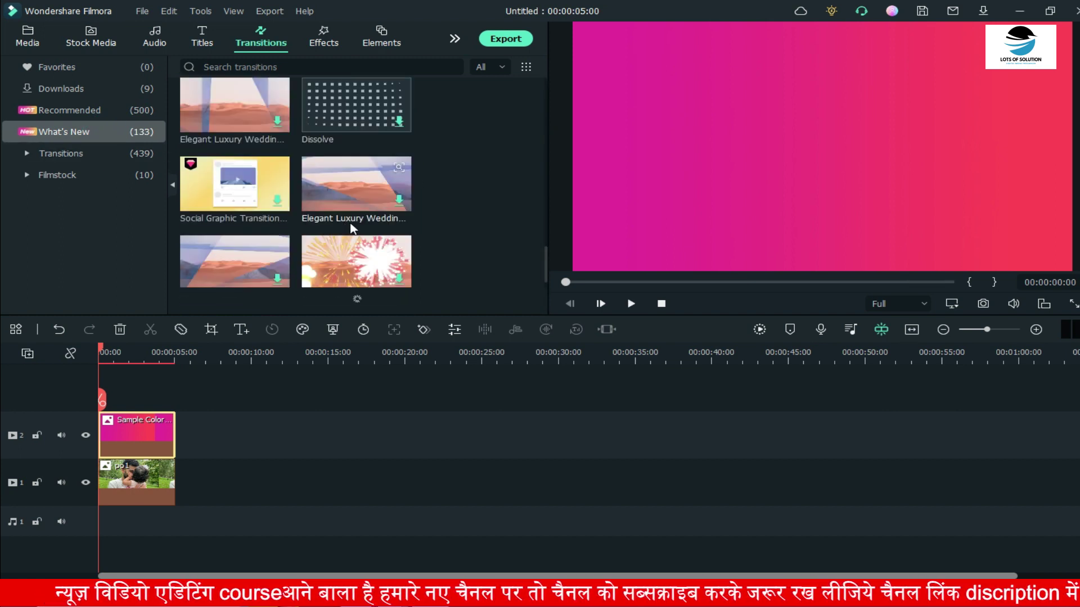
{"action": "scroll", "coordinate": [362, 227], "scroll_direction": "down", "scroll_amount": 2}
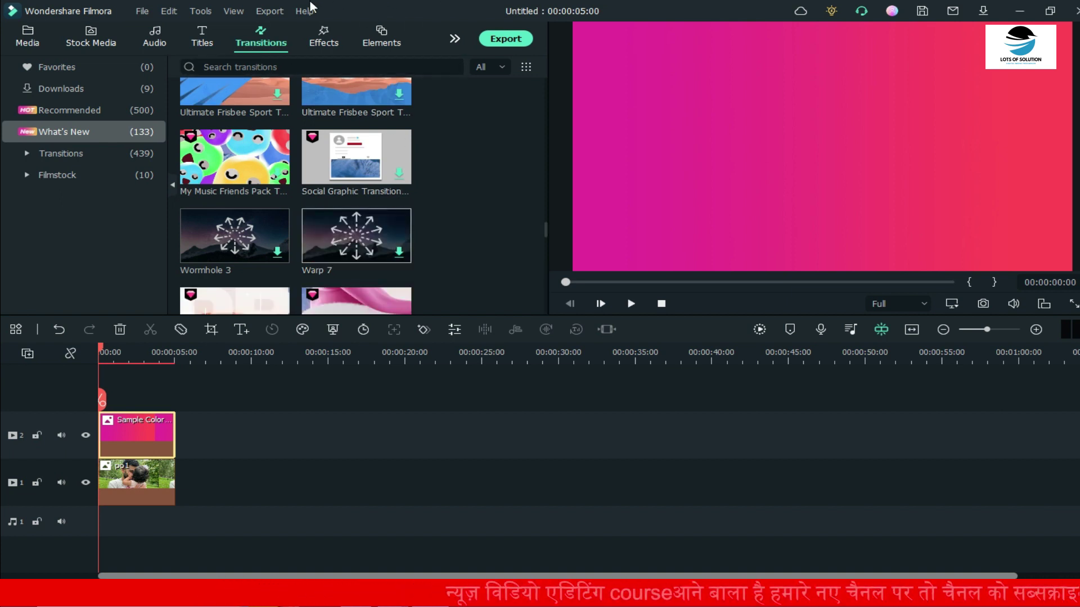
Step: Look through the Recommended effects in the effects library
{"action": "left_click", "coordinate": [323, 35]}
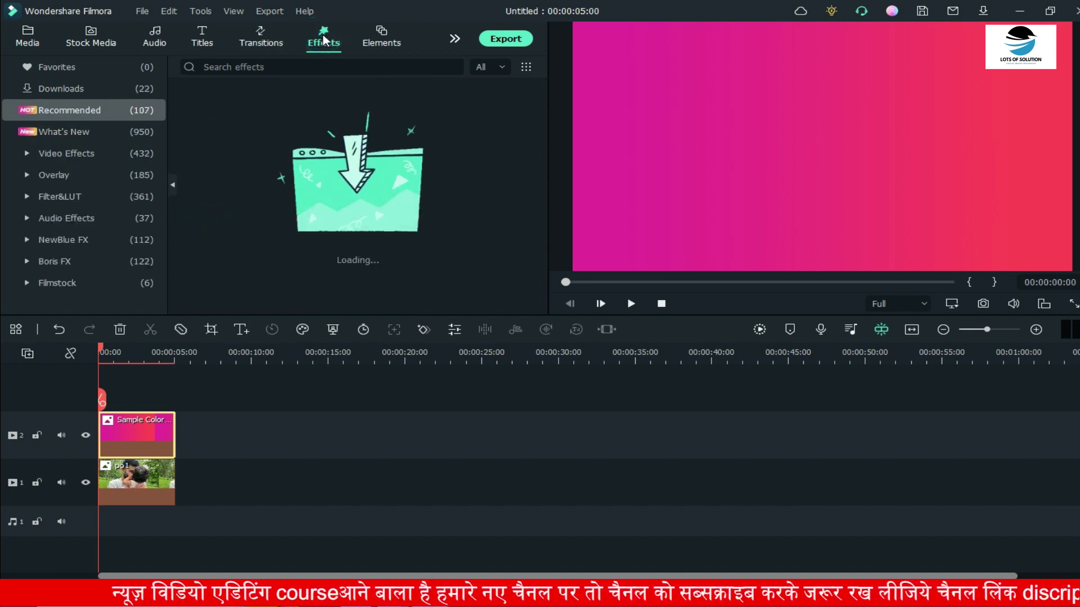
{"action": "scroll", "coordinate": [367, 252], "scroll_direction": "down", "scroll_amount": 5}
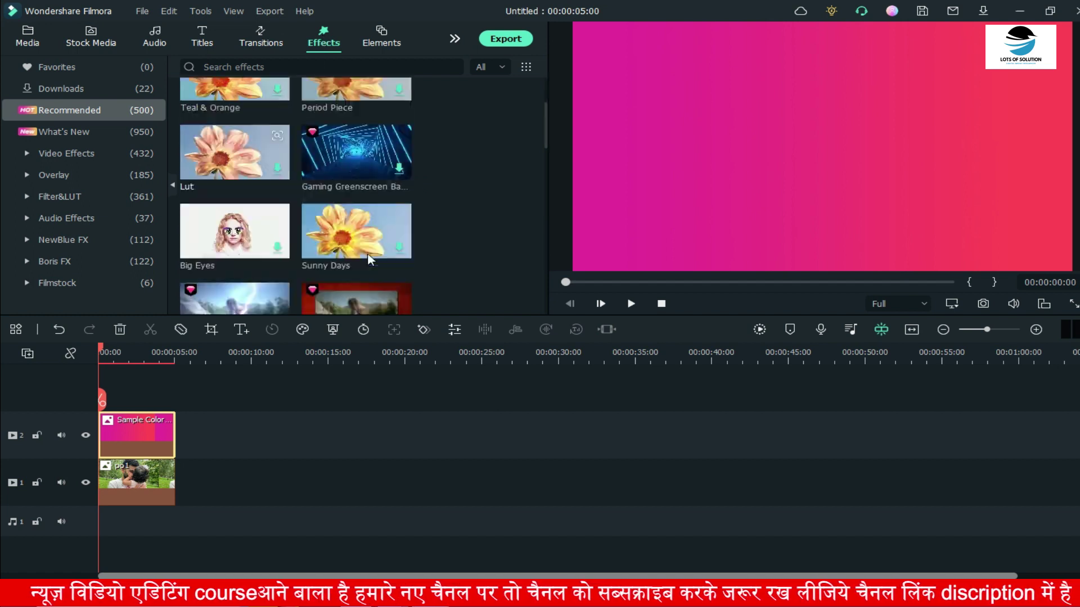
{"action": "scroll", "coordinate": [373, 260], "scroll_direction": "down", "scroll_amount": 6}
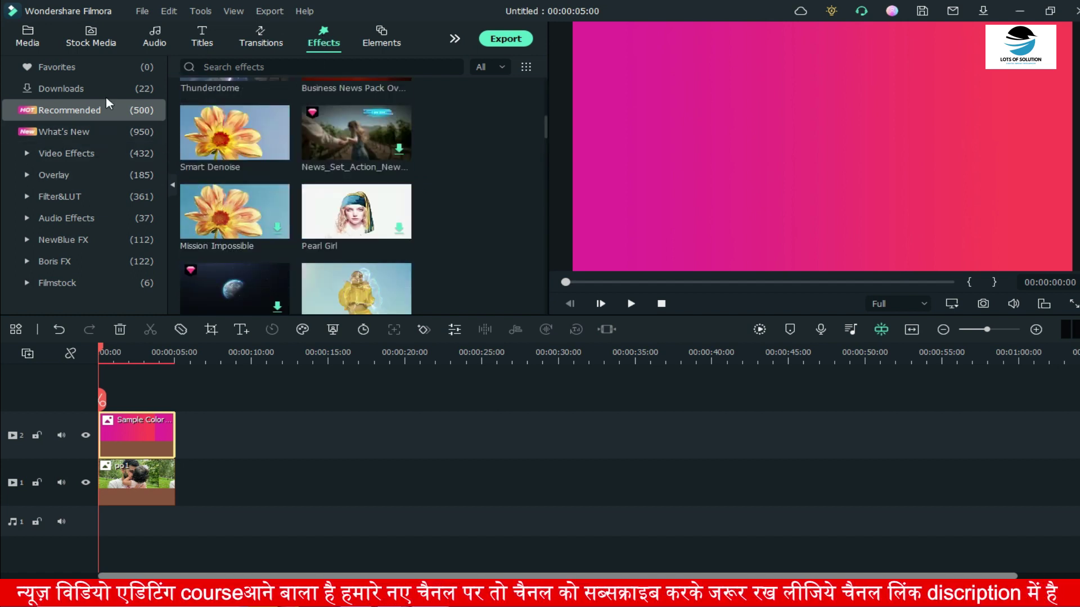
{"action": "scroll", "coordinate": [268, 241], "scroll_direction": "down", "scroll_amount": 10}
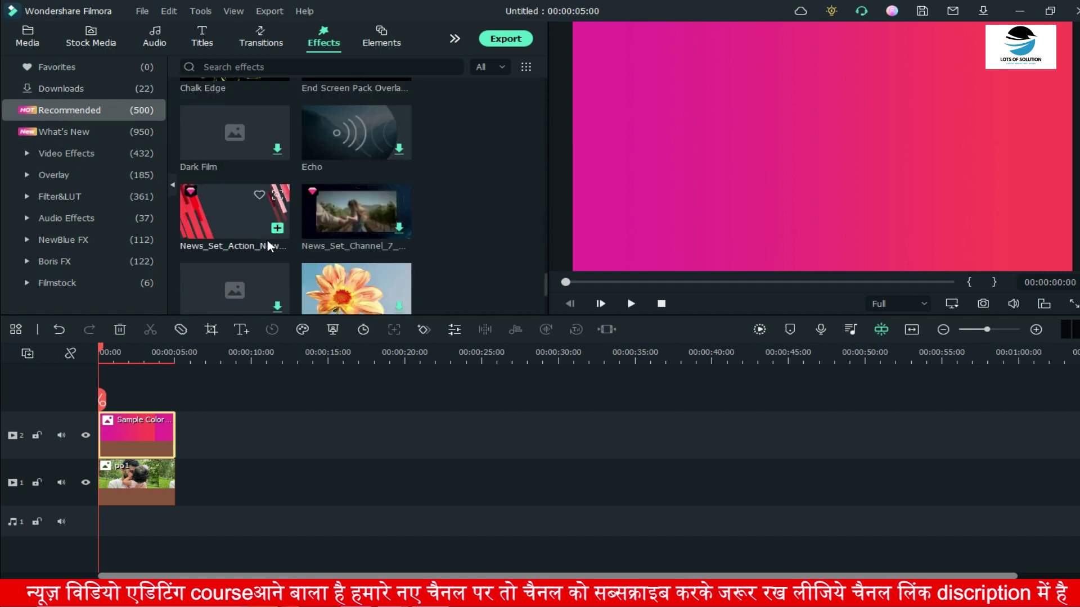
Step: Show the Recommended items in the elements library and minimize the editor window to reveal the desktop
{"action": "left_click", "coordinate": [378, 39]}
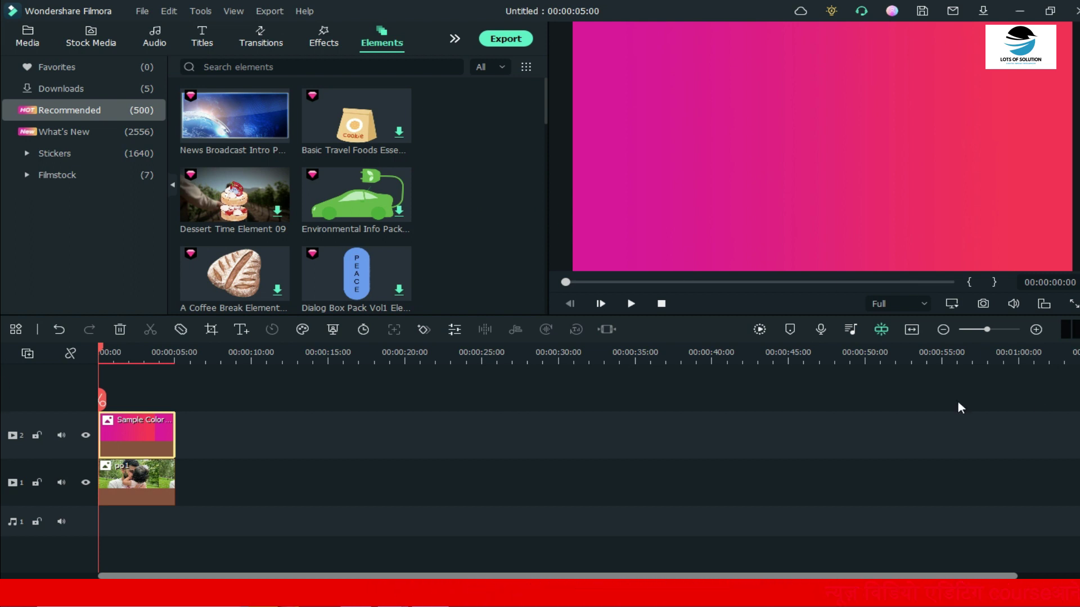
{"action": "left_click", "coordinate": [400, 449]}
{"action": "scroll", "coordinate": [393, 444], "scroll_direction": "down", "scroll_amount": 1}
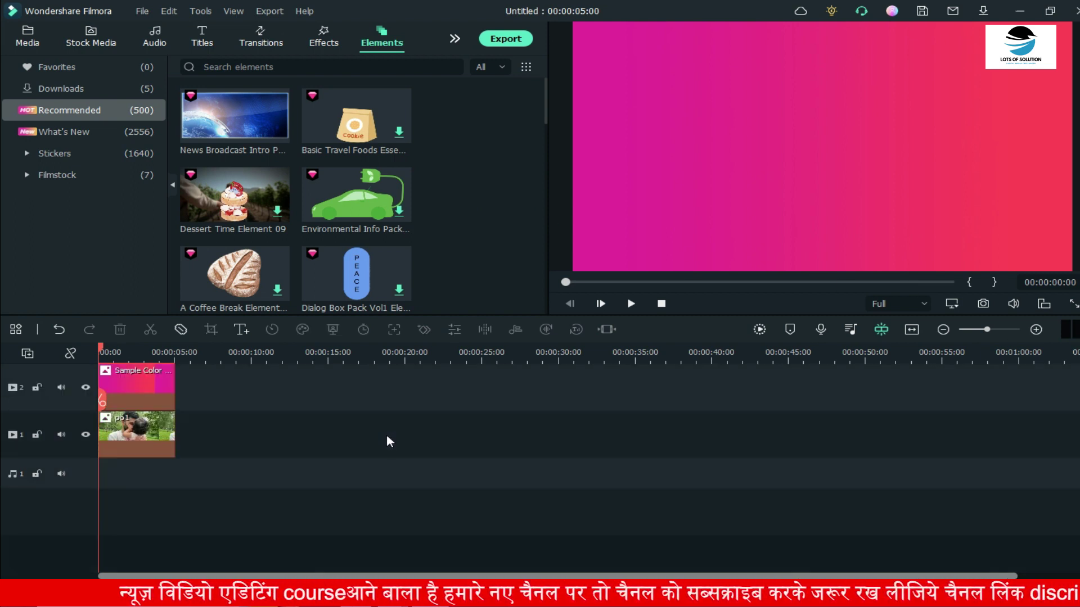
{"action": "left_click", "coordinate": [1019, 11]}
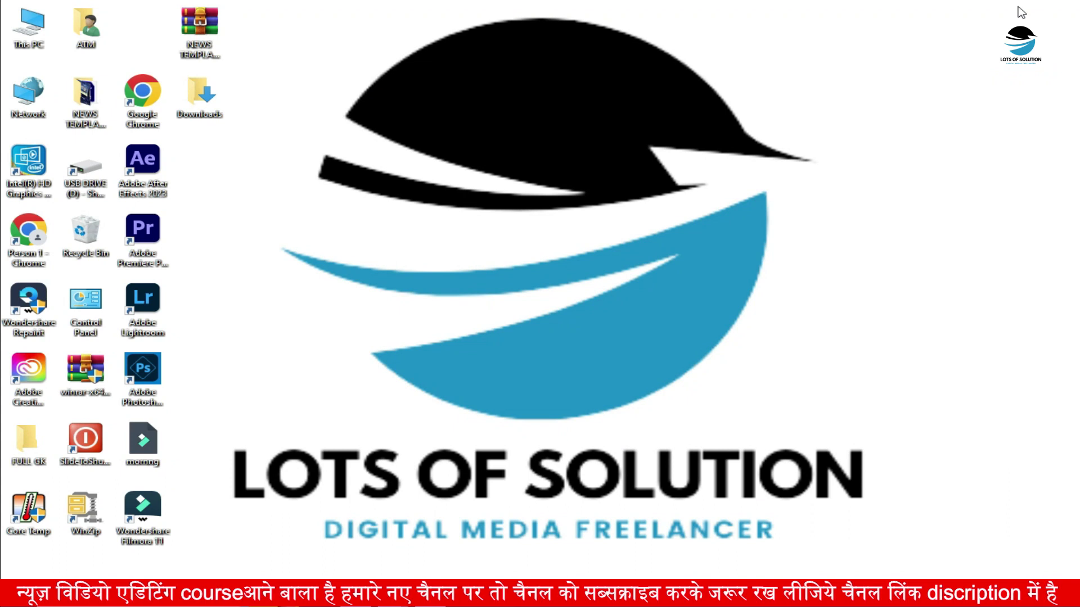